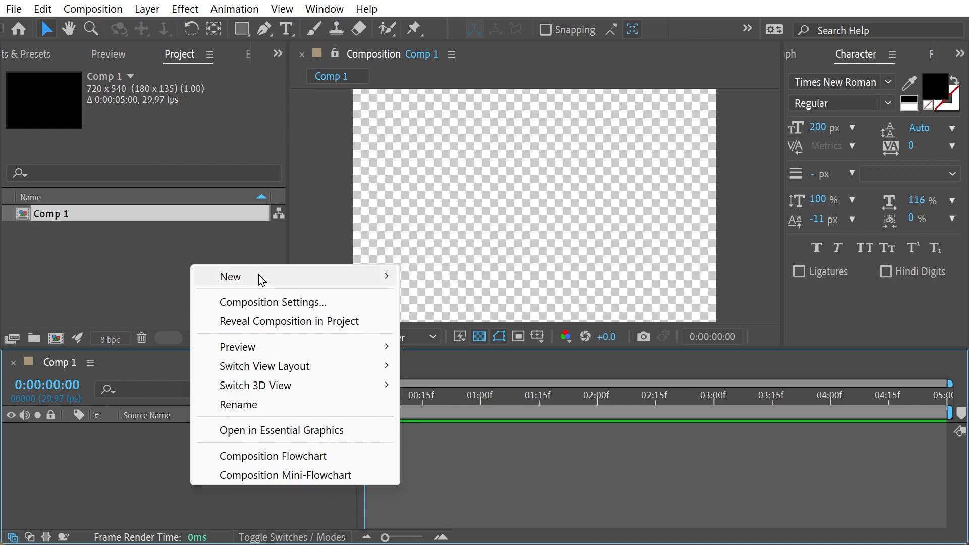
Create a 720 x 720 px orange solid layer in the composition.
left_click(453, 320)
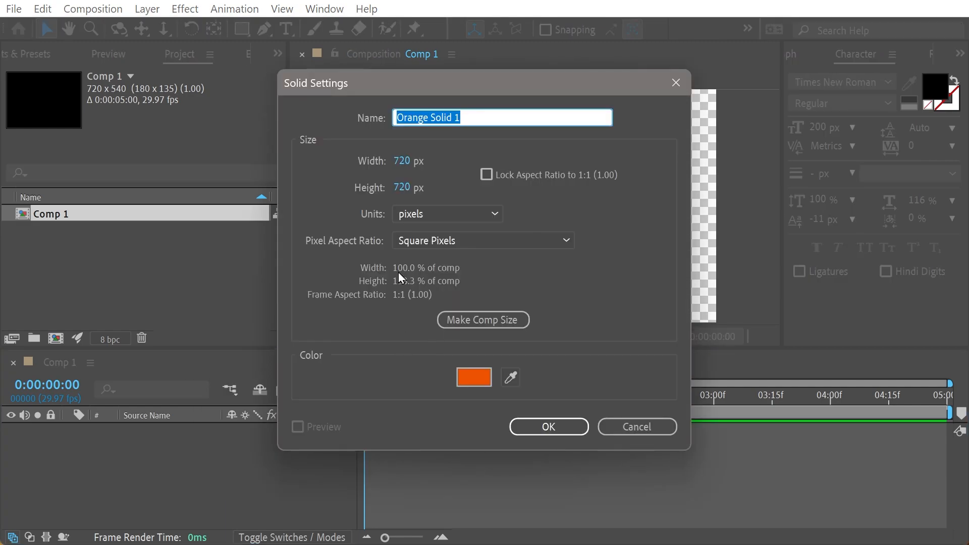
left_click(475, 379)
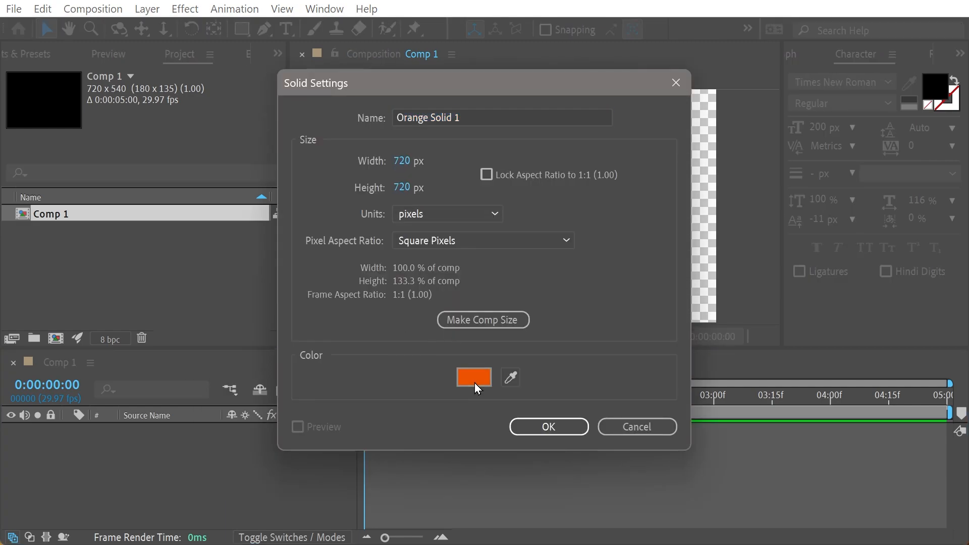
left_click(475, 135)
left_click(543, 427)
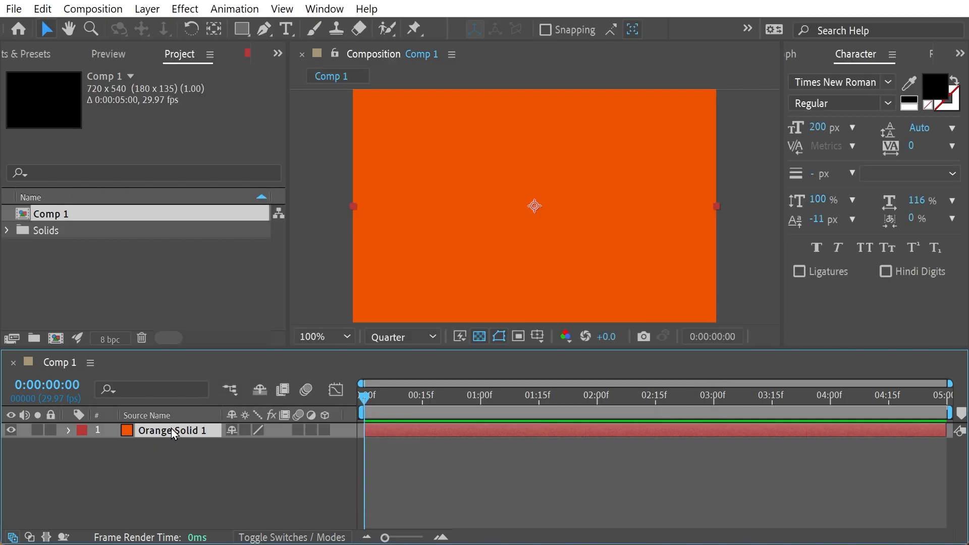
Set the orange solid's scale to 25%.
key("s")
left_click(143, 446)
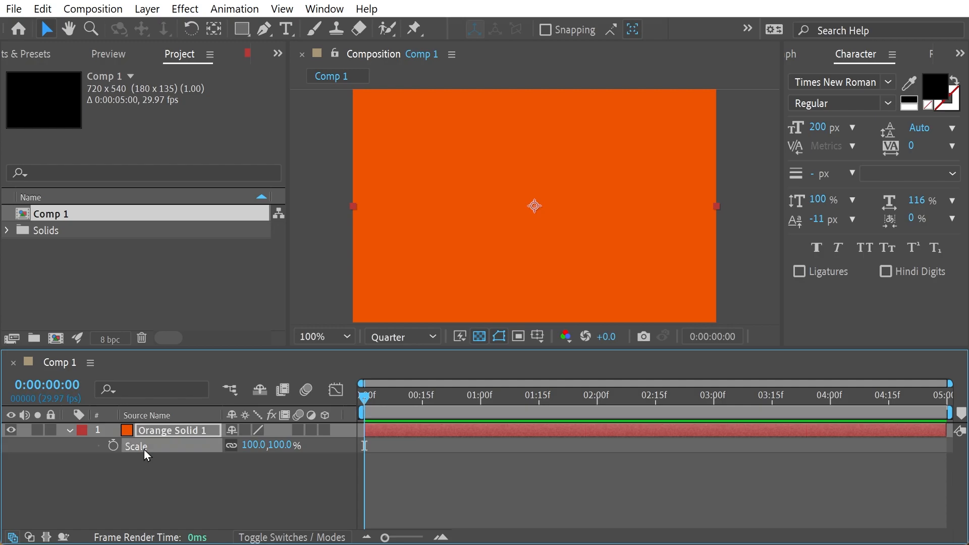
left_click(248, 445)
type("25")
key("Tab")
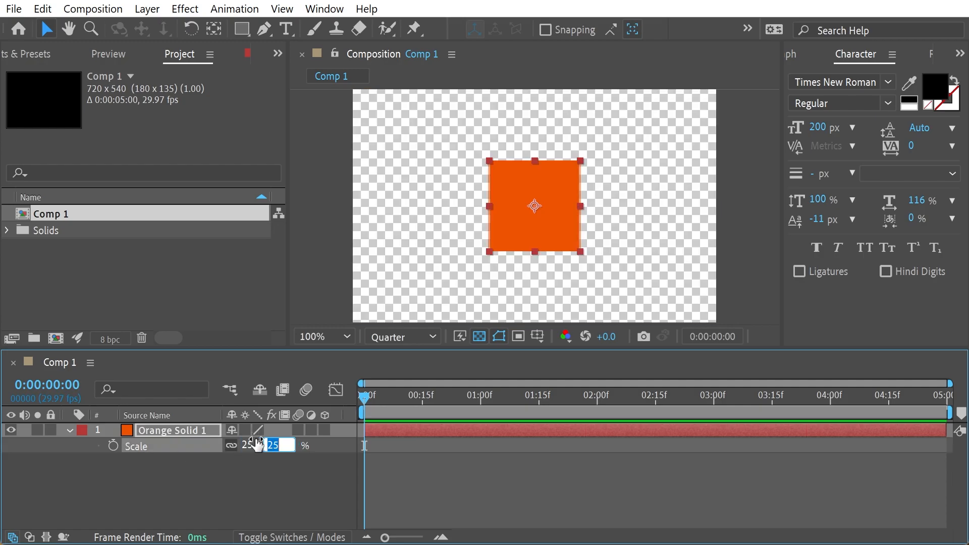
left_click(237, 479)
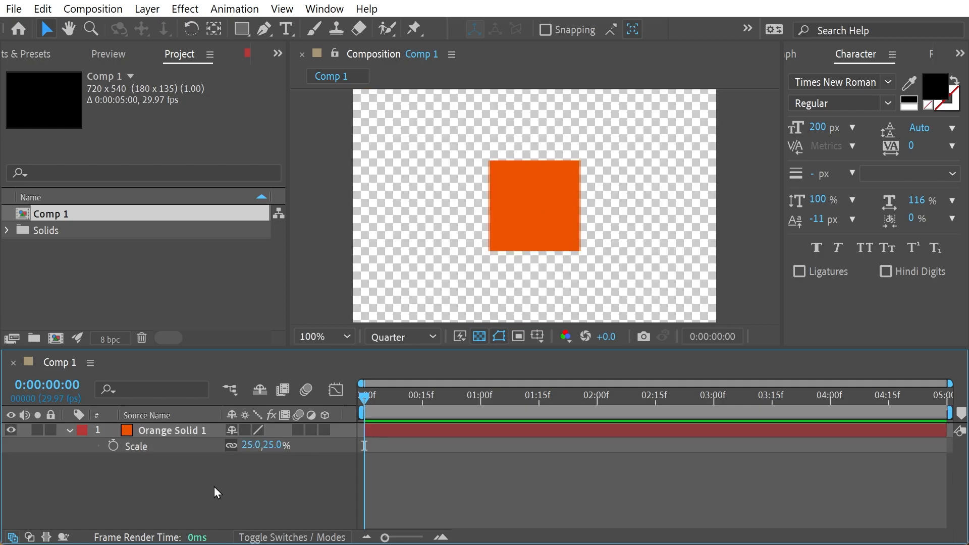
Duplicate the orange solid layer and collapse the original layer's properties.
left_click(103, 440)
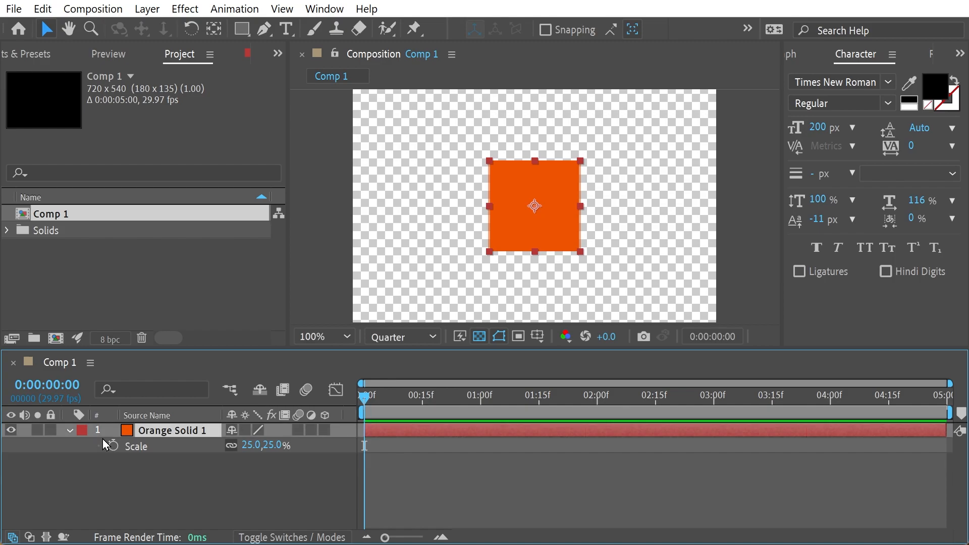
key("ctrl+d")
left_click(135, 493)
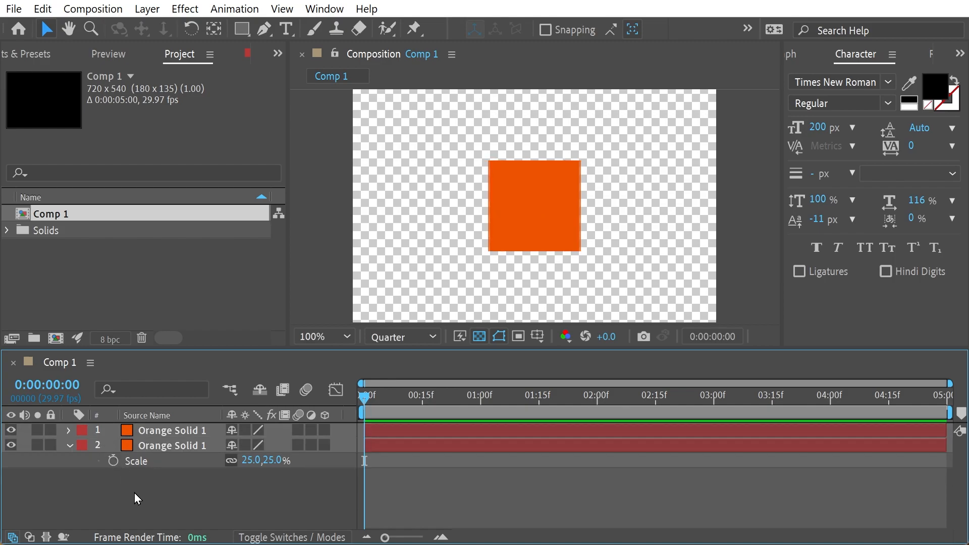
left_click(69, 445)
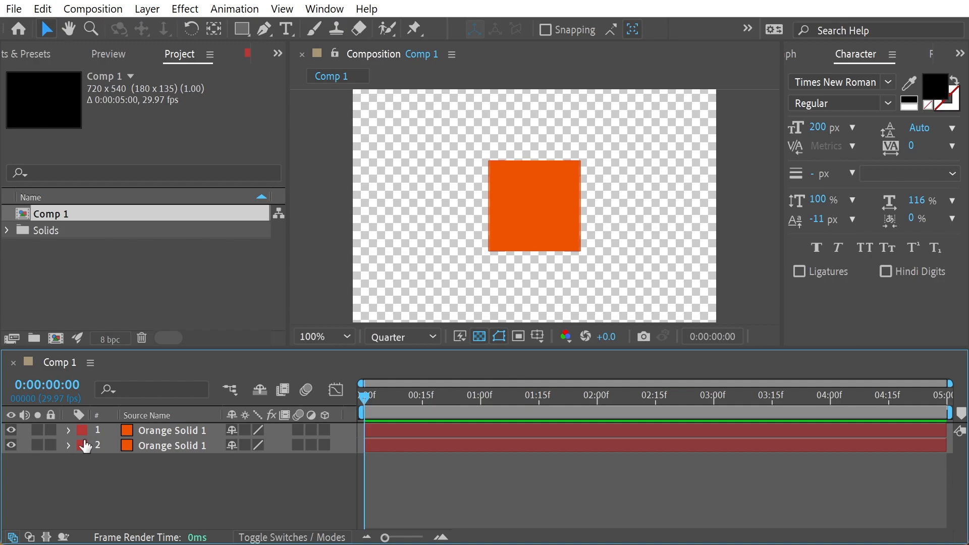
Reveal the anchor points of both solids and set layer 1's anchor point to 715, 715.
key("ctrl+a")
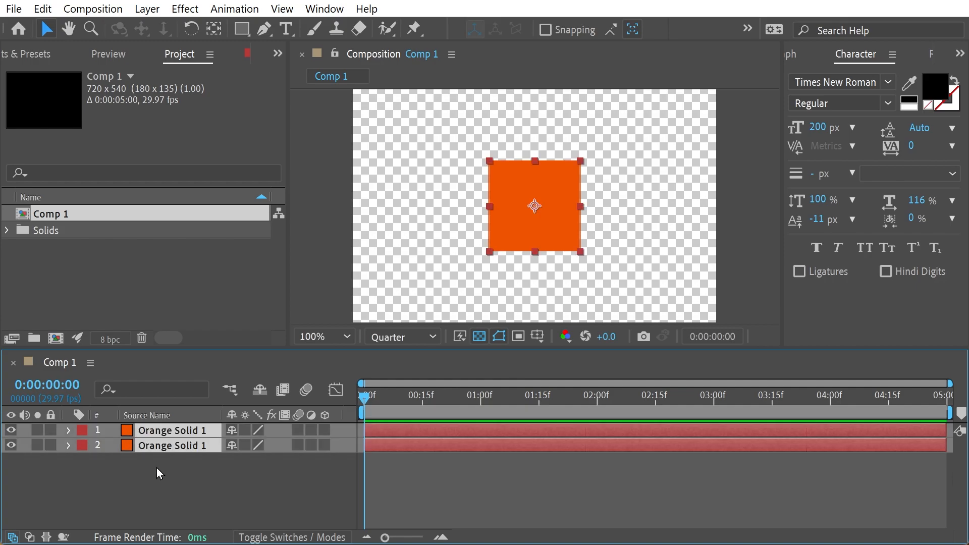
key("a")
left_click(244, 444)
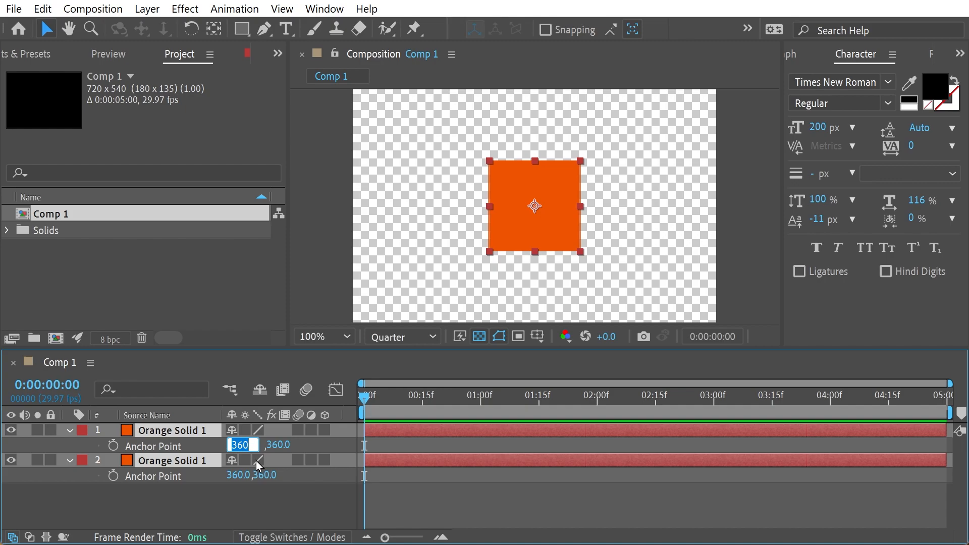
left_click(197, 511)
left_click(238, 444)
type("715")
key("Tab")
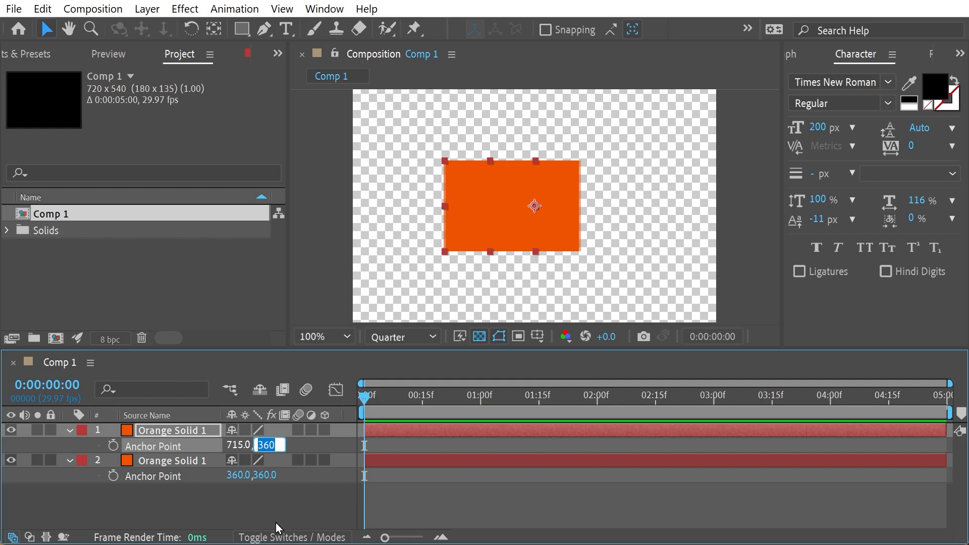
type("714")
Set layer 2's anchor point to 0, 0.
left_click(226, 479)
left_click(236, 476)
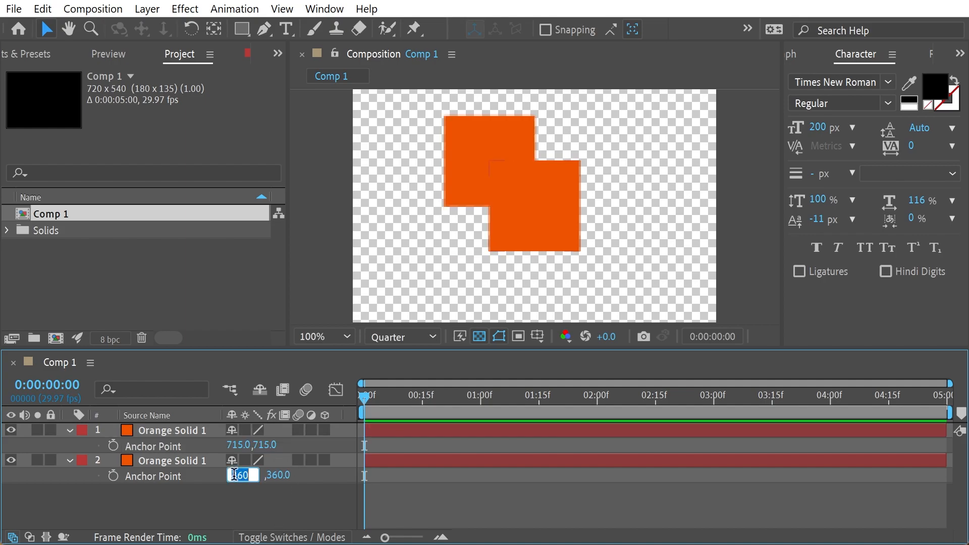
type("0")
key("Tab")
type("0")
left_click(253, 501)
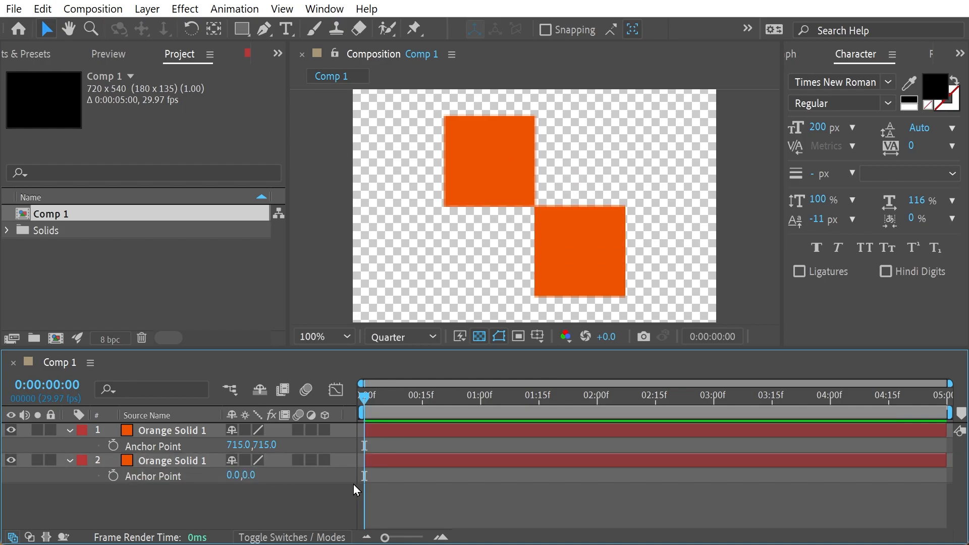
Add position keyframes to both solid layers at 0:00:00:20.
left_click(71, 386)
key("Right")
key("BackSpace")
key("BackSpace")
type("20")
key("Return")
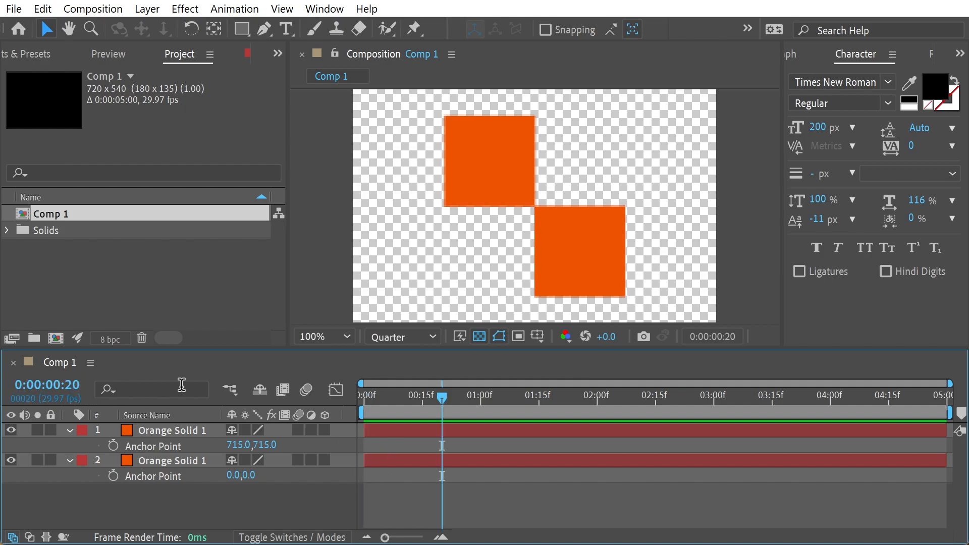
key("ctrl+a")
key("p")
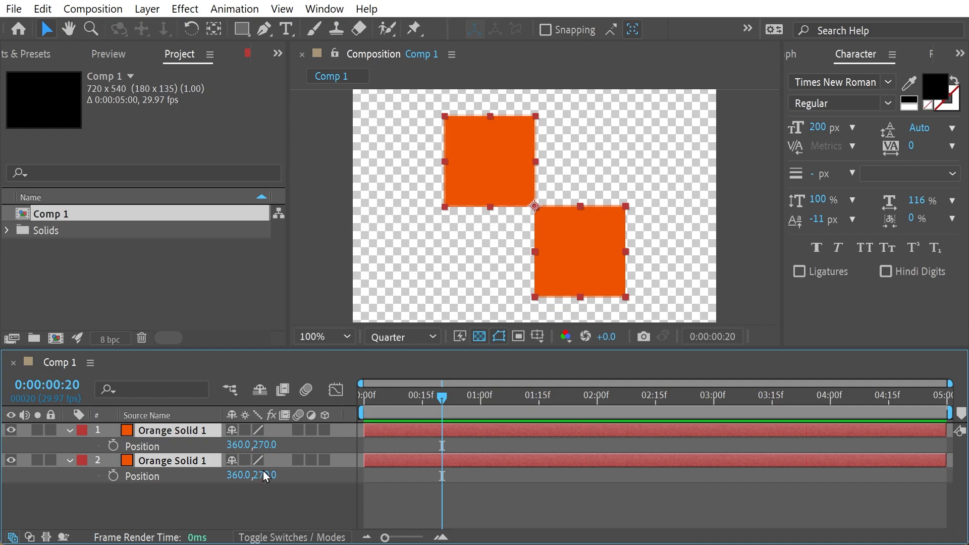
left_click(112, 446)
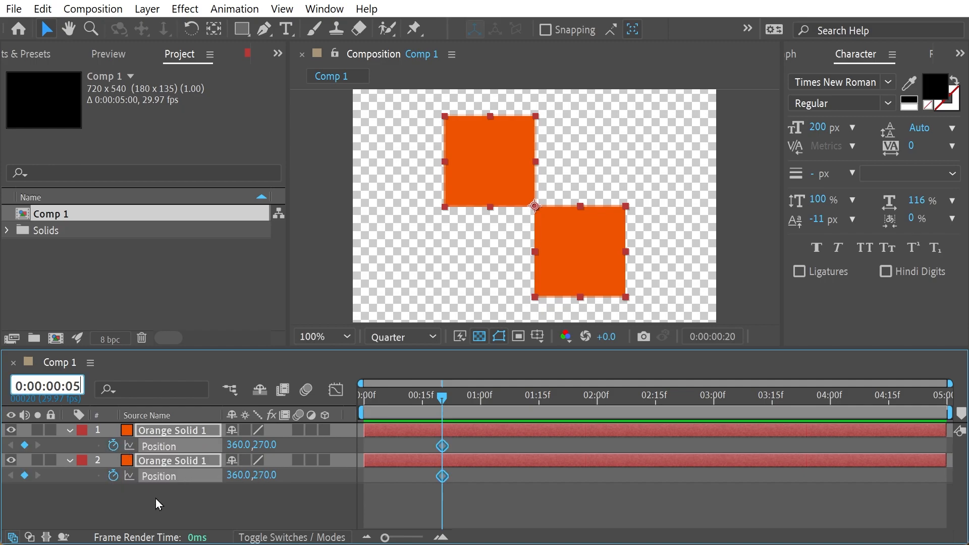
At 0:00:00:05, set the horizontal position of layer 1 to 920 and of layer 2 to -210.
left_click(133, 507)
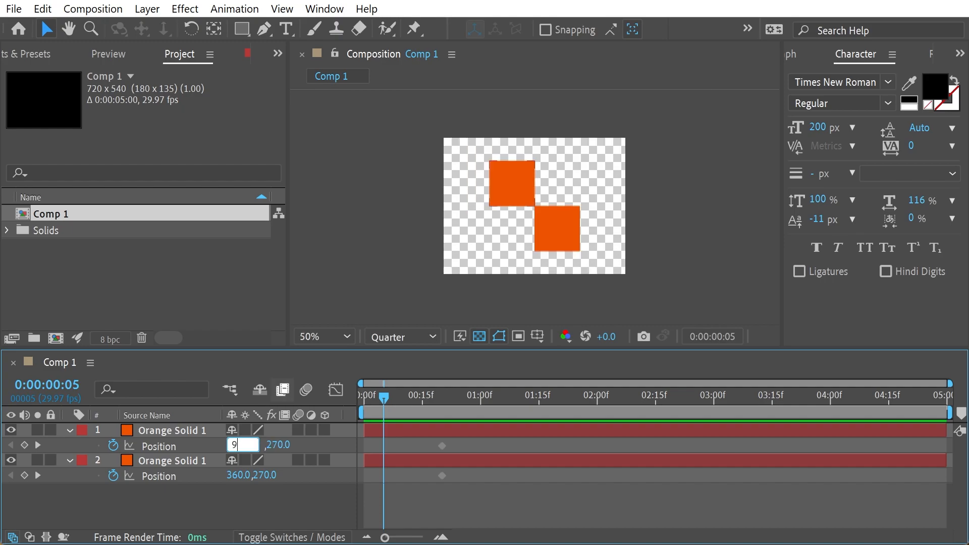
type("20")
key("Tab")
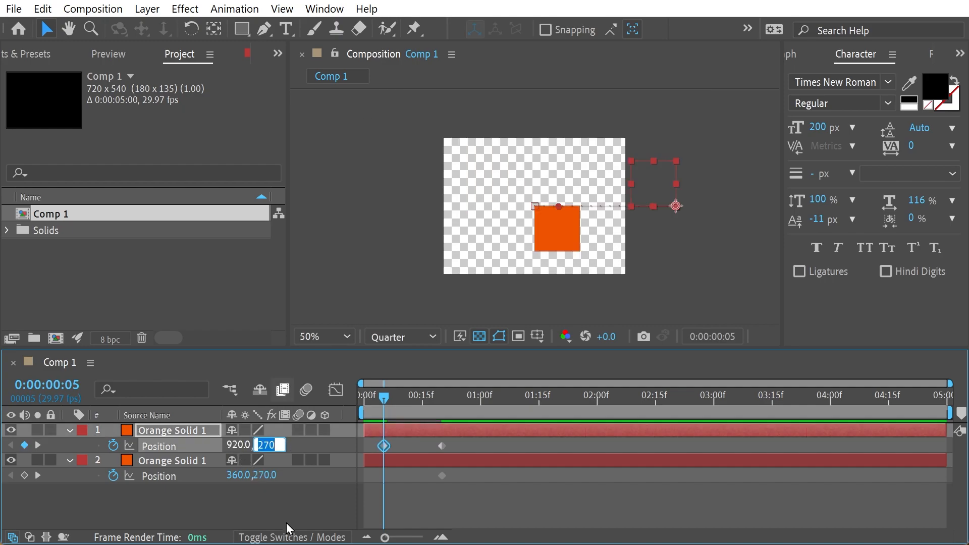
left_click(238, 474)
type("-210")
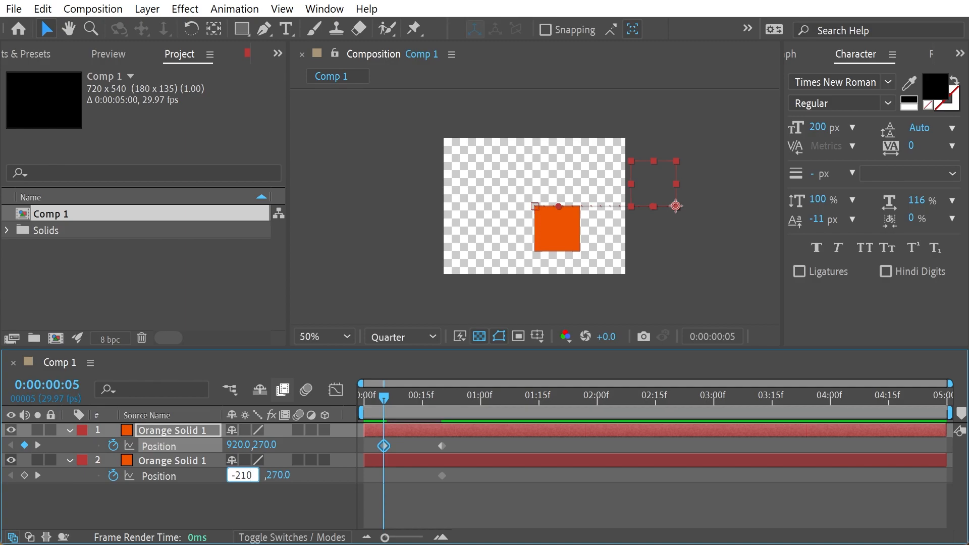
key("Return")
Add rotation keyframes to both solid layers at 0:00:00:20.
mouse_move(384, 398)
left_mouse_down()
mouse_move(462, 404)
mouse_move(383, 404)
left_mouse_up()
mouse_move(442, 399)
left_mouse_down()
mouse_move(536, 399)
mouse_move(438, 399)
left_mouse_up()
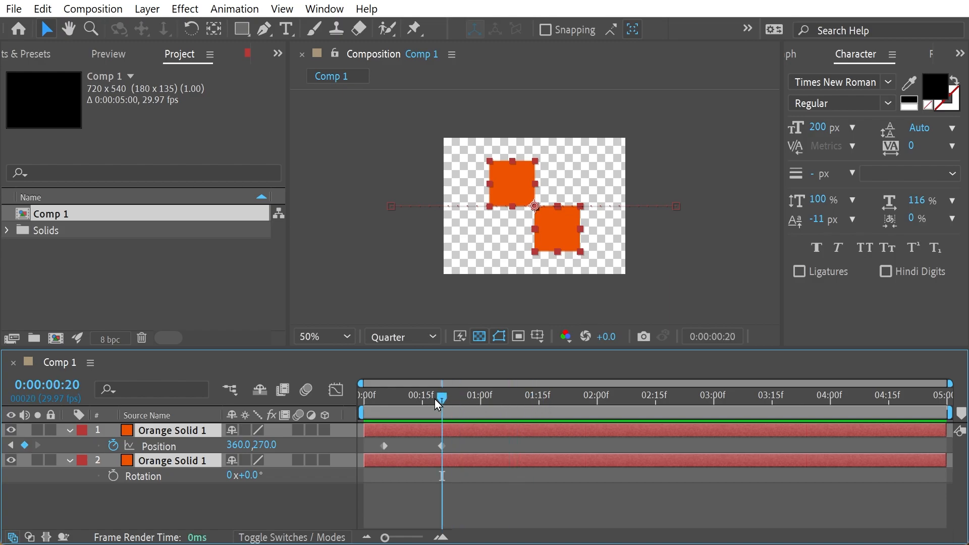
key("r")
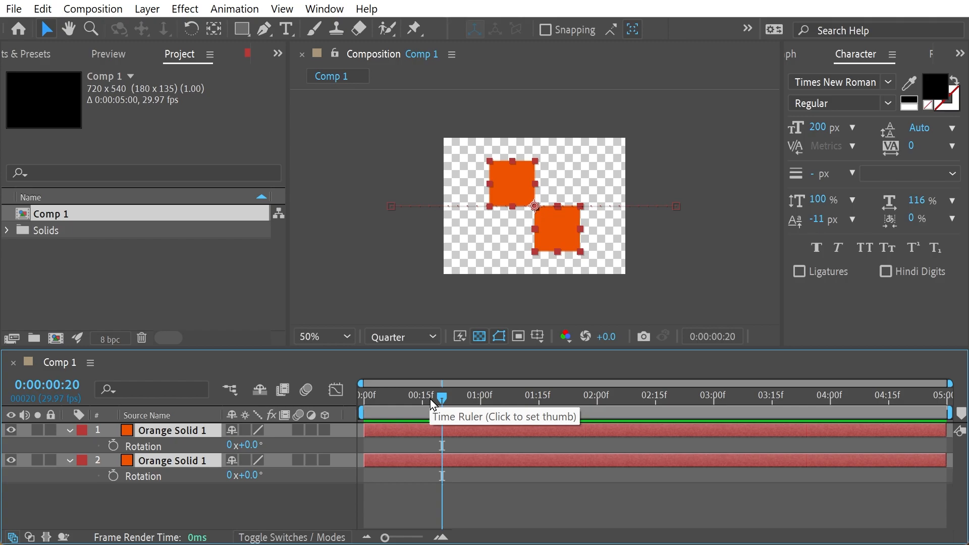
left_click(113, 445)
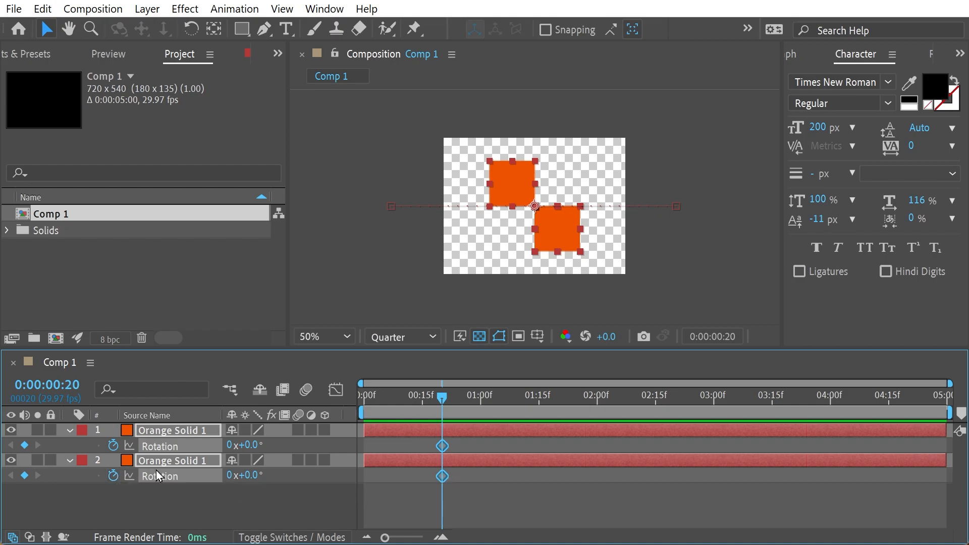
At 0:00:01:20, set the rotation of both solids to -2 full revolutions.
left_click(56, 386)
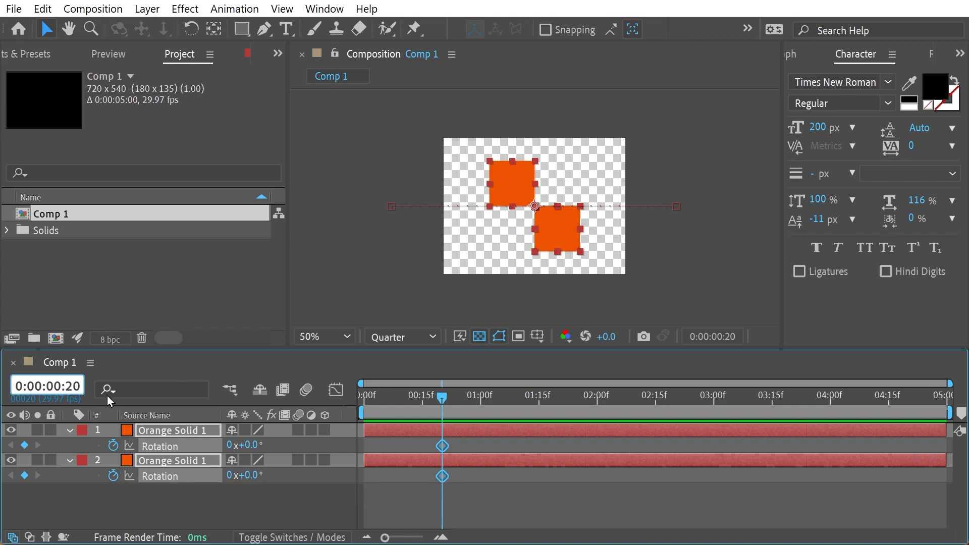
key("Right")
key("BackSpace")
type("1")
key("Return")
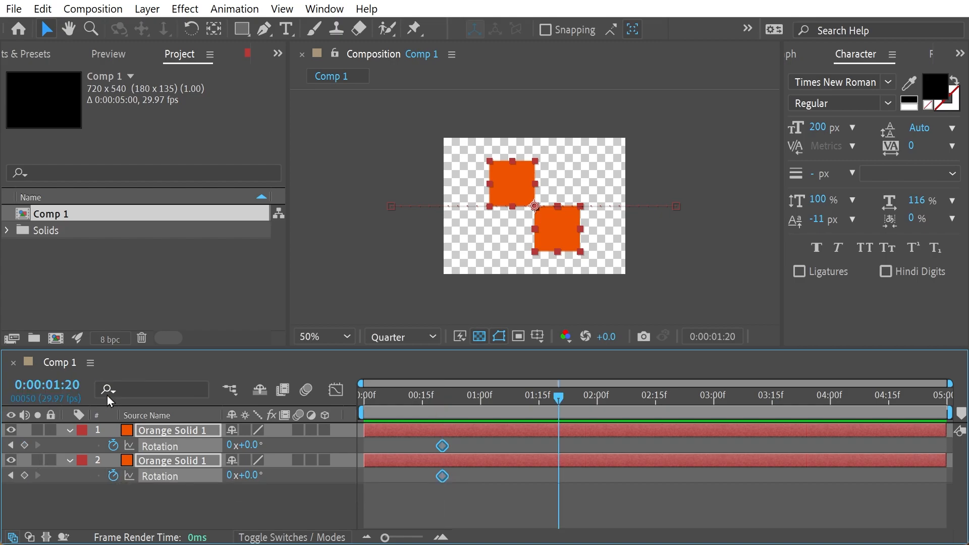
left_click(231, 445)
type("-2")
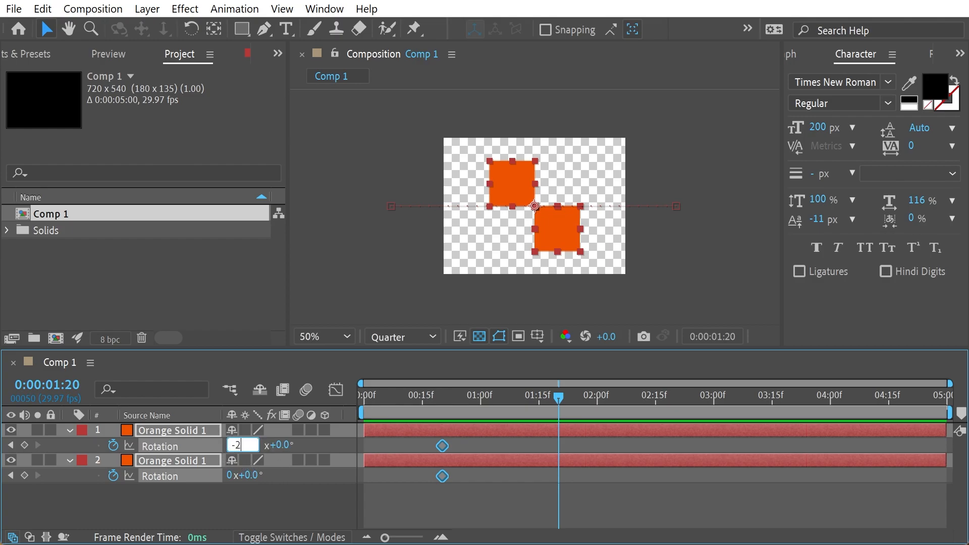
key("Return")
Reveal the scale alongside the rotation and add scale keyframes to both solids at 0:00:01:20.
left_click_drag(566, 400, 518, 411)
key("shift+s")
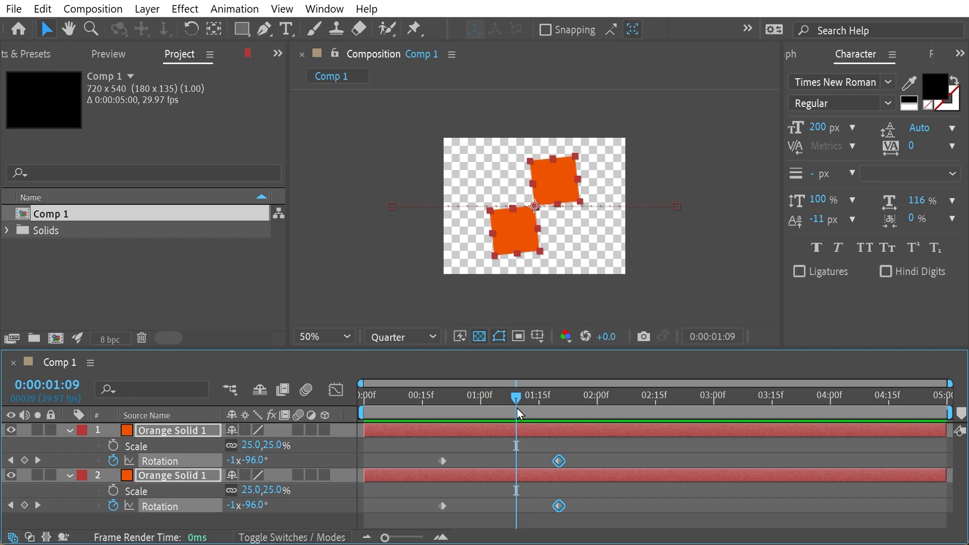
left_click_drag(517, 409, 561, 406)
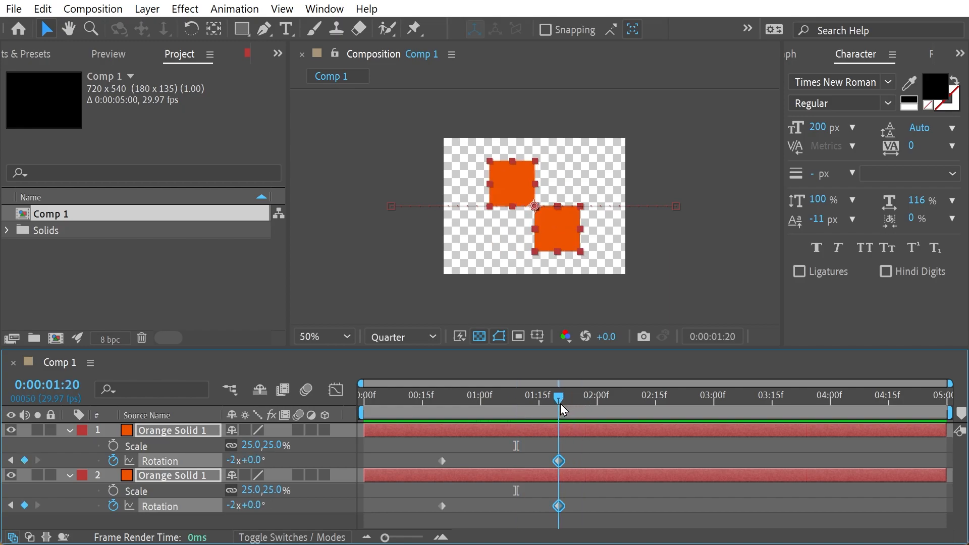
left_click(111, 447)
At 0:00:02:15, set both solids' scale to 50%, and raise layer 1's scale to 51%.
left_click(75, 386)
type("0:00:02:15")
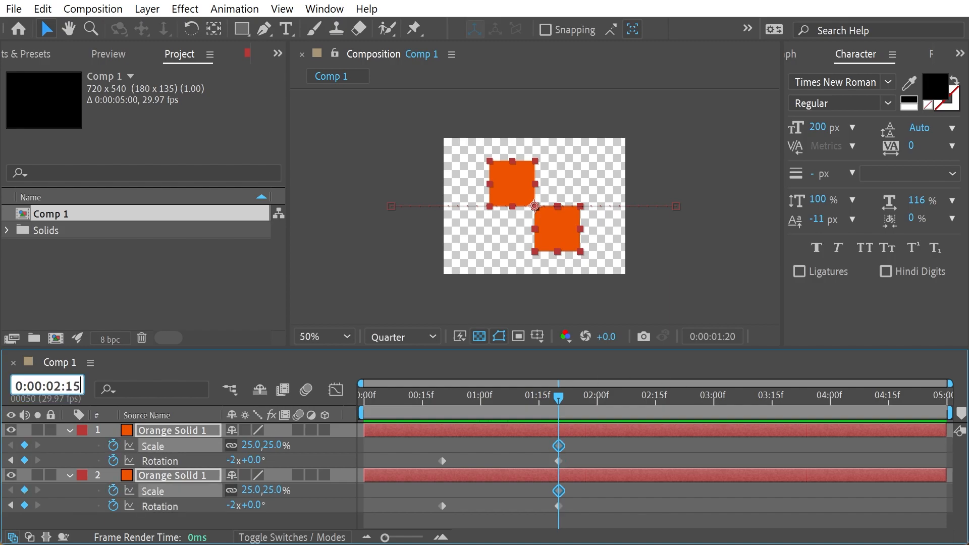
key("Return")
left_click(250, 445)
type("50")
left_click(275, 442)
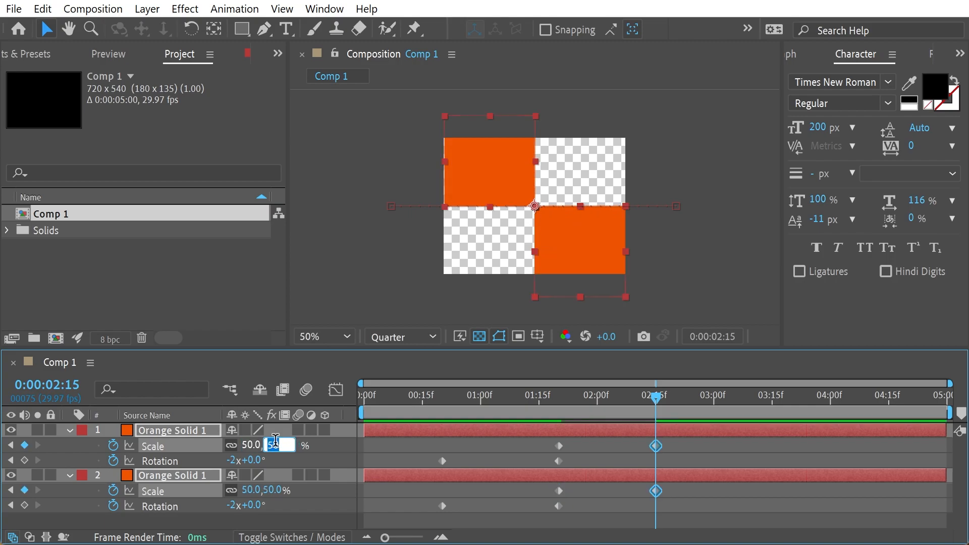
left_click(310, 523)
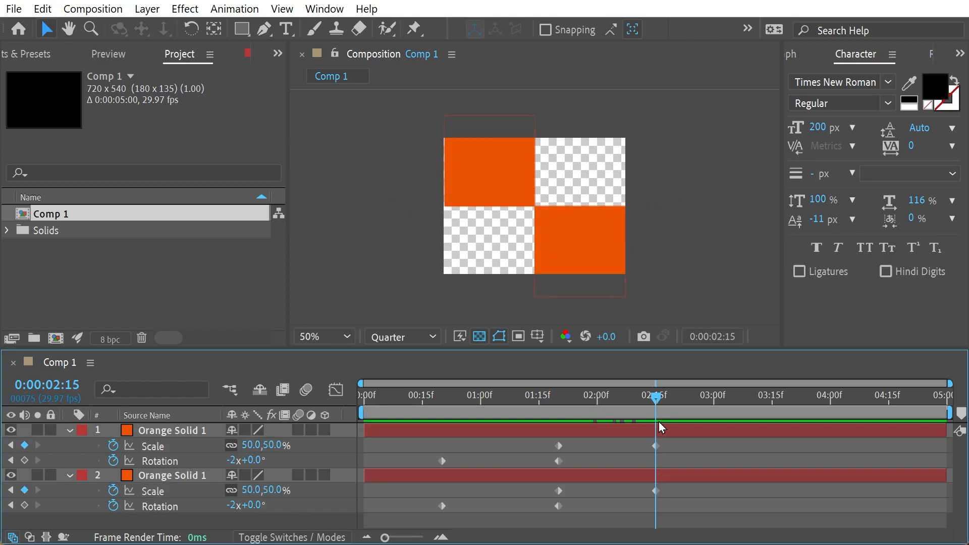
left_click(252, 445)
type("51")
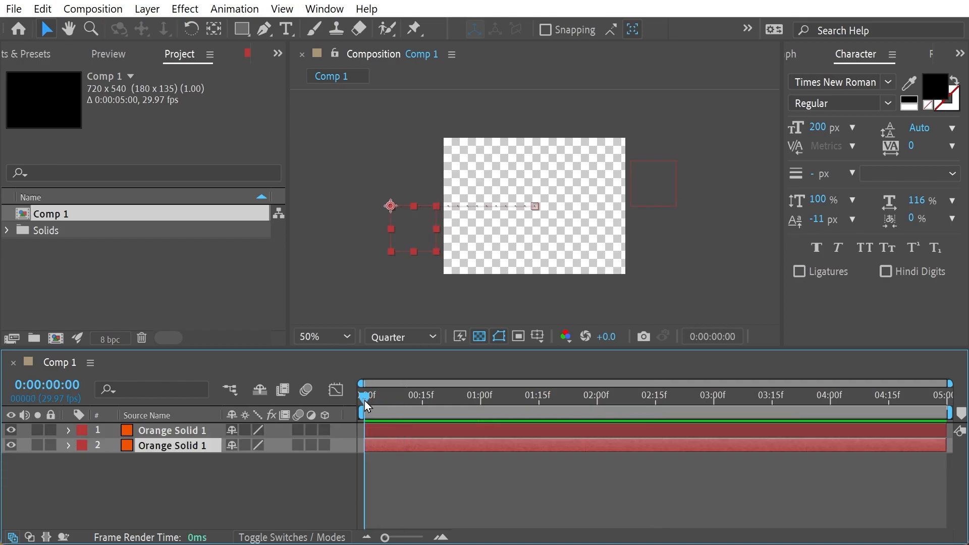
Play back the animation from the start of the composition.
mouse_move(365, 398)
left_mouse_down()
mouse_move(446, 404)
mouse_move(359, 416)
left_mouse_up()
key("space")
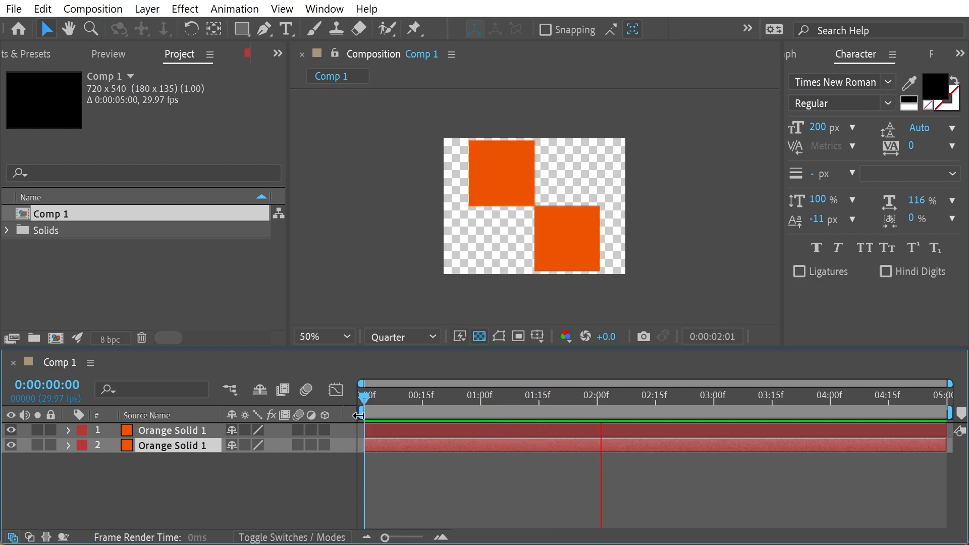
Rename the Comp 1 composition as Horizontal Zoom.
left_click(82, 219)
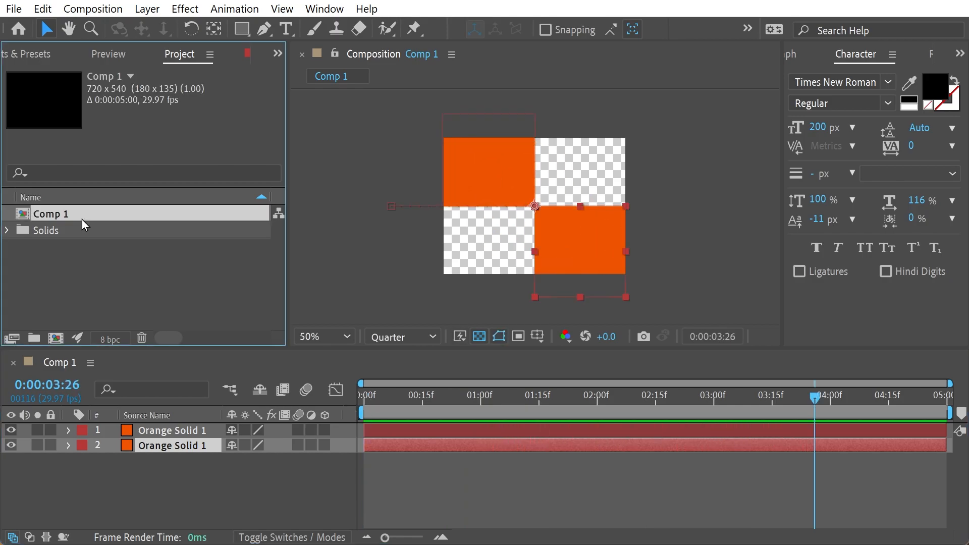
key("Return")
type("Horizo")
key("BackSpace")
key("BackSpace")
type("zontal Zoom")
key("Return")
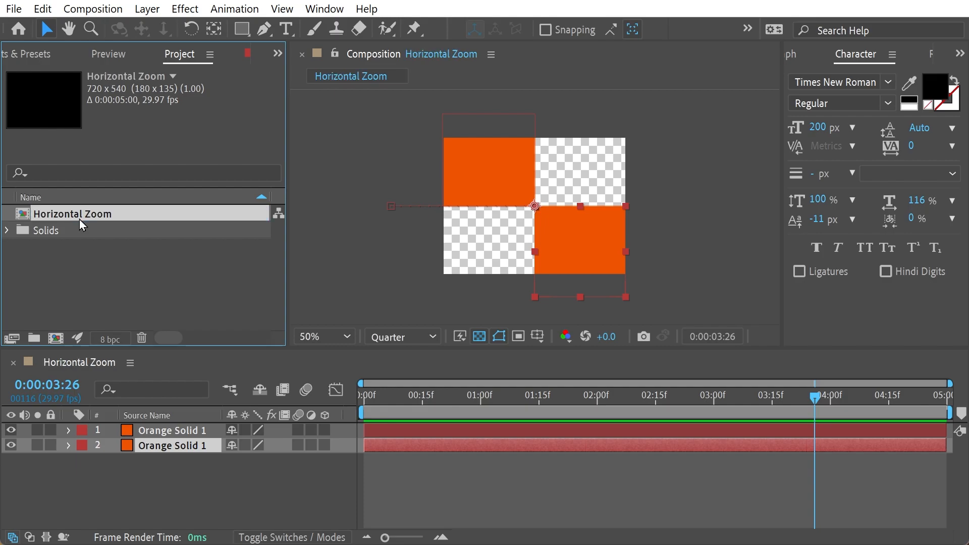
Duplicate the Horizontal Zoom composition and name the copy Vertical Zoom.
key("ctrl+d")
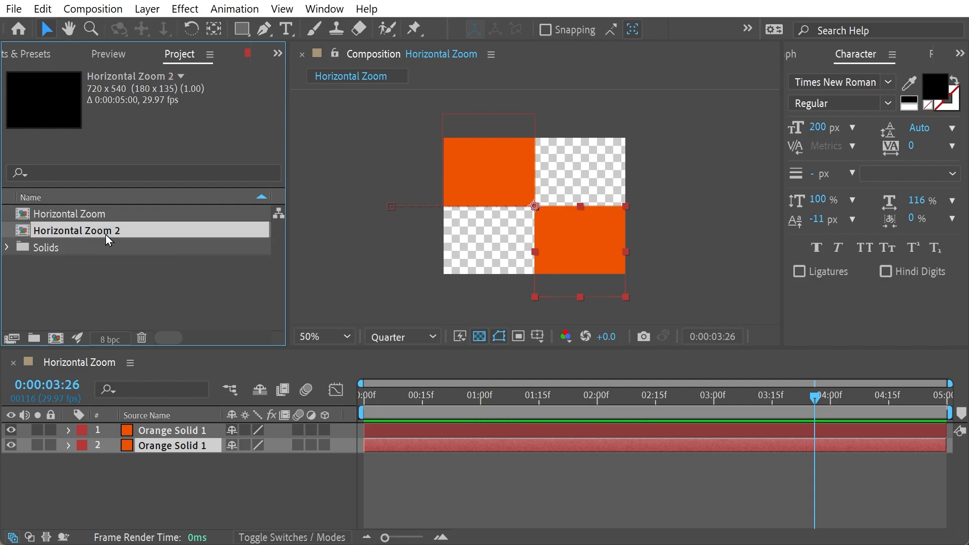
key("Return")
type("V")
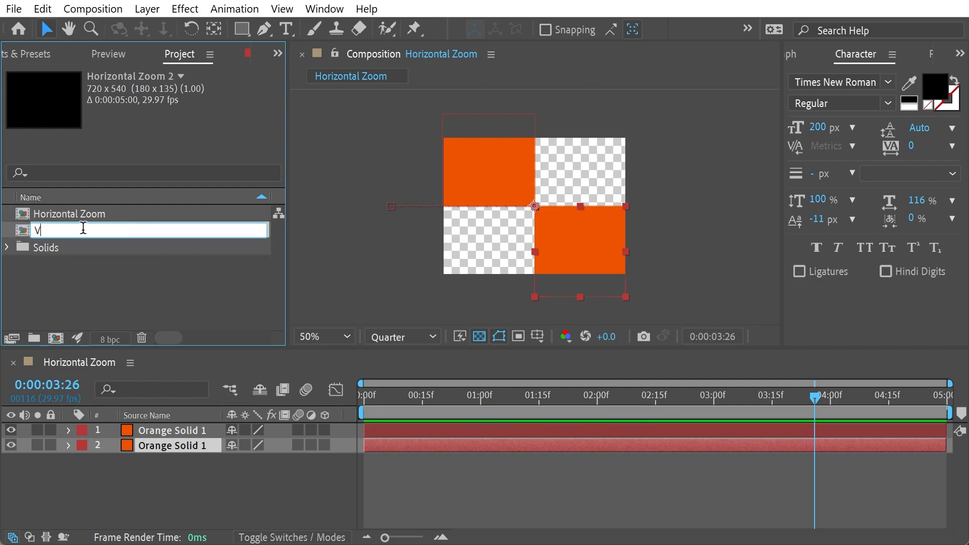
type("ertical Zoom")
key("Return")
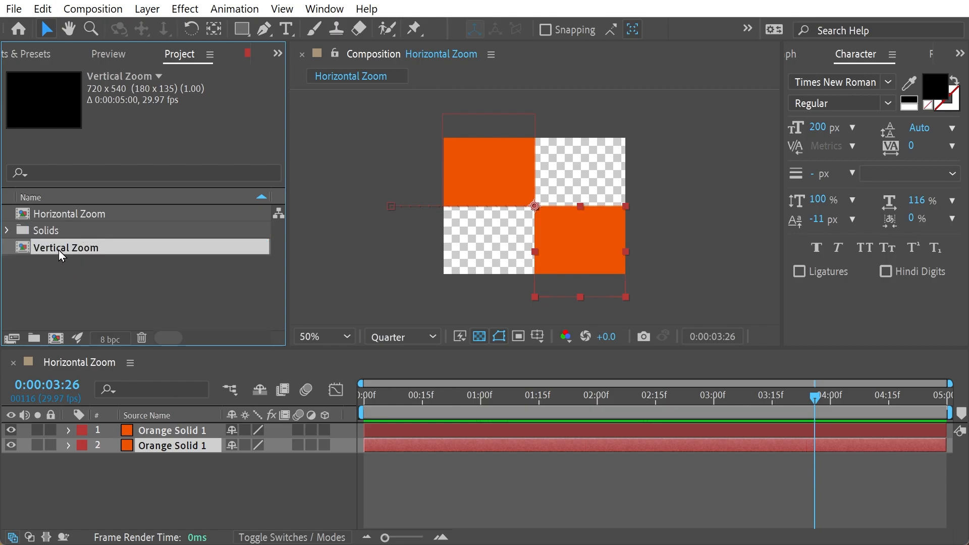
Open the Vertical Zoom composition and recolour layer 1 as a new solid with RGB 255, 107, 15.
double_click(68, 246)
left_click(170, 432)
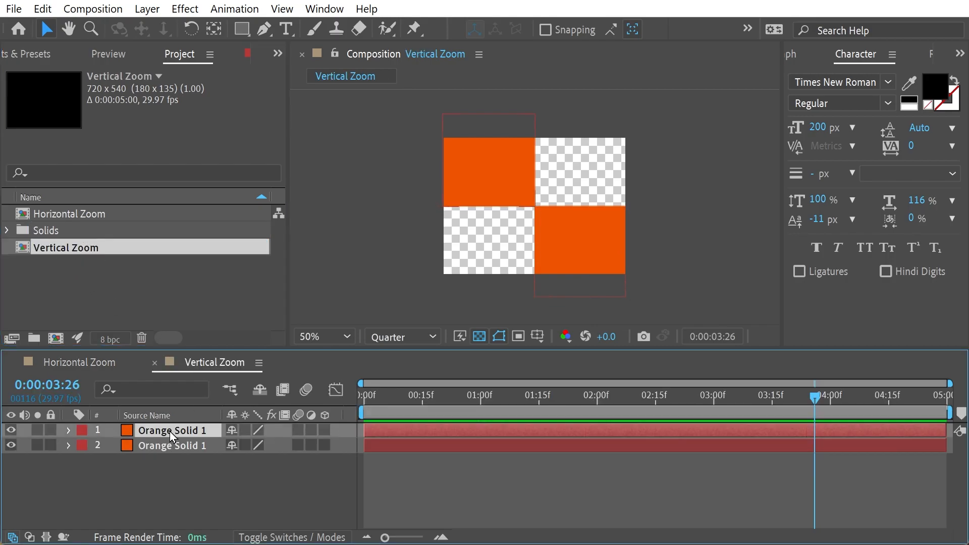
key("ctrl+shift+y")
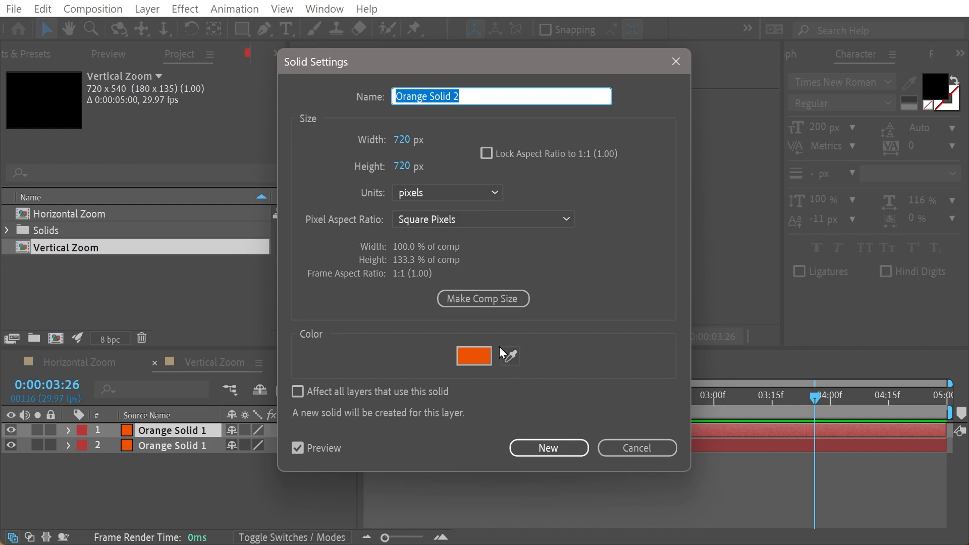
left_click(471, 357)
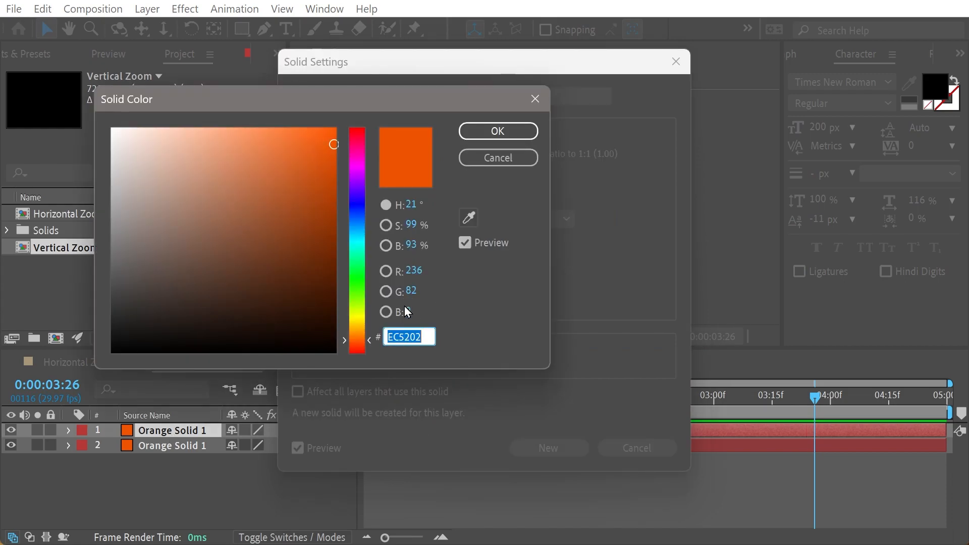
left_click(414, 271)
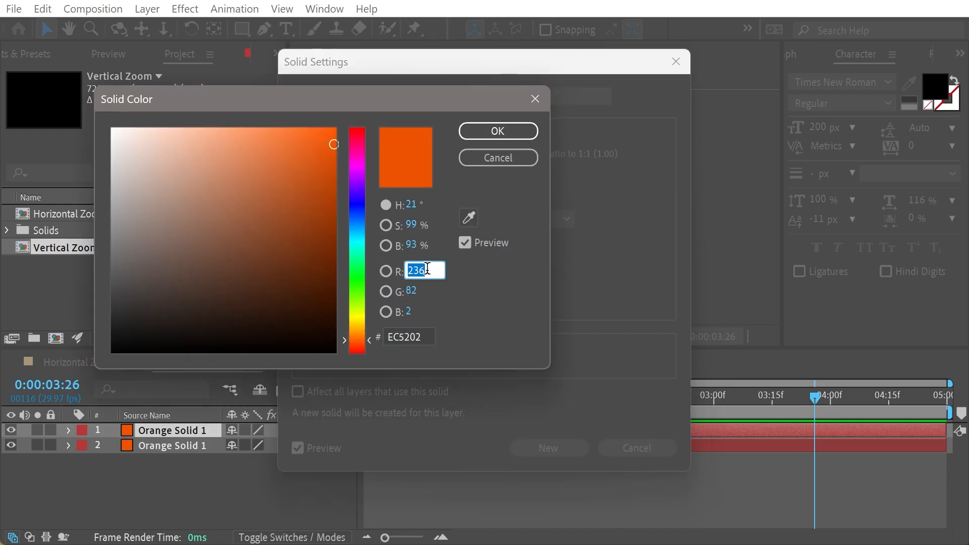
type("255")
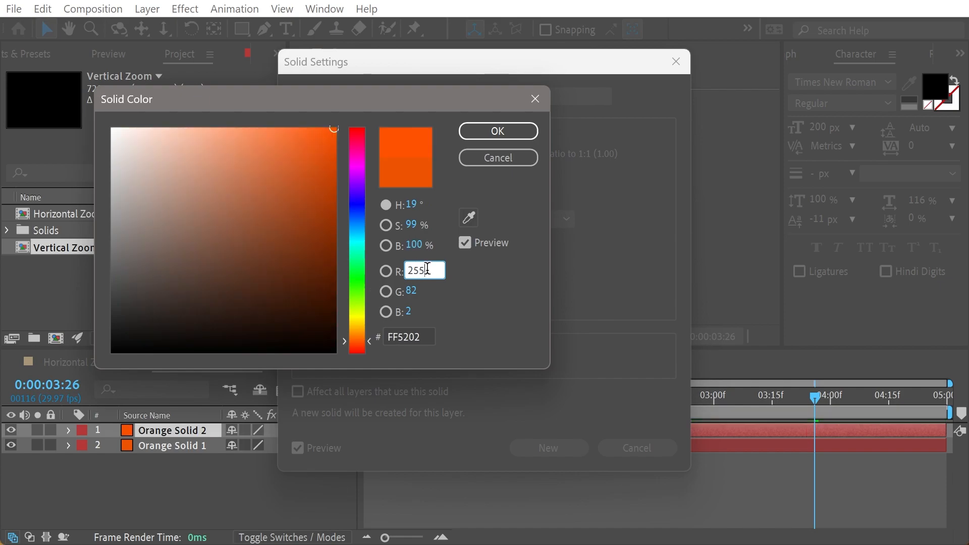
type("107")
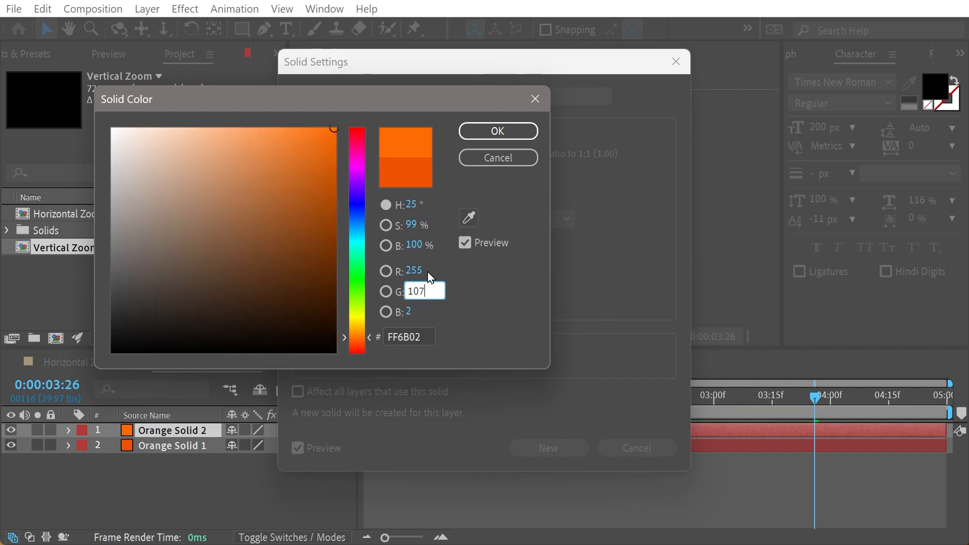
key("Tab")
type("15")
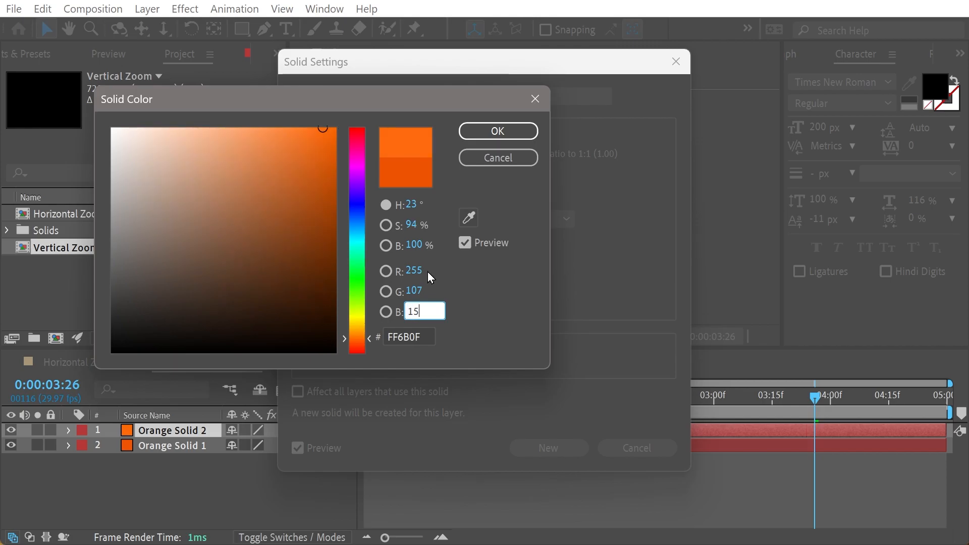
left_click(484, 136)
key("Return")
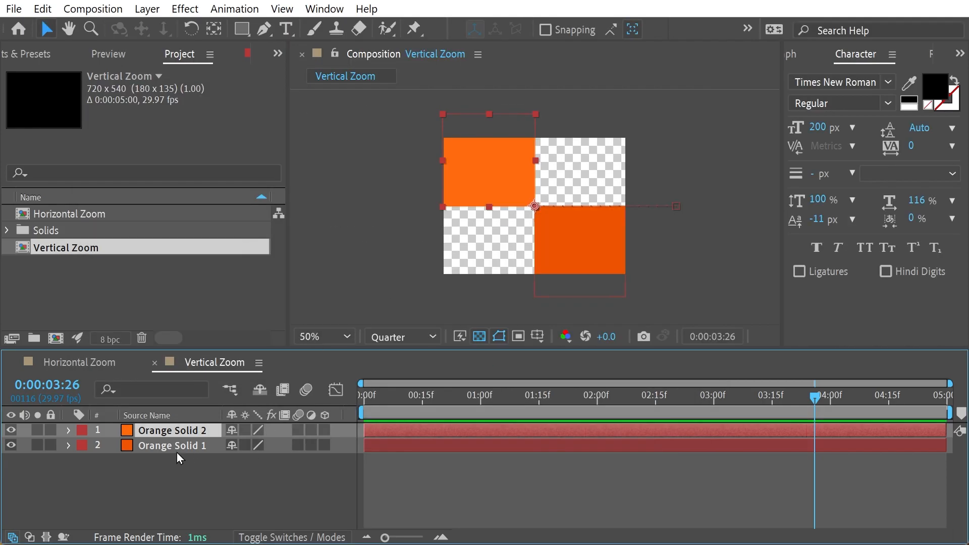
Recolour layer 2 of Vertical Zoom as a new solid with the same orange, RGB 255, 107, 15.
left_click(172, 445)
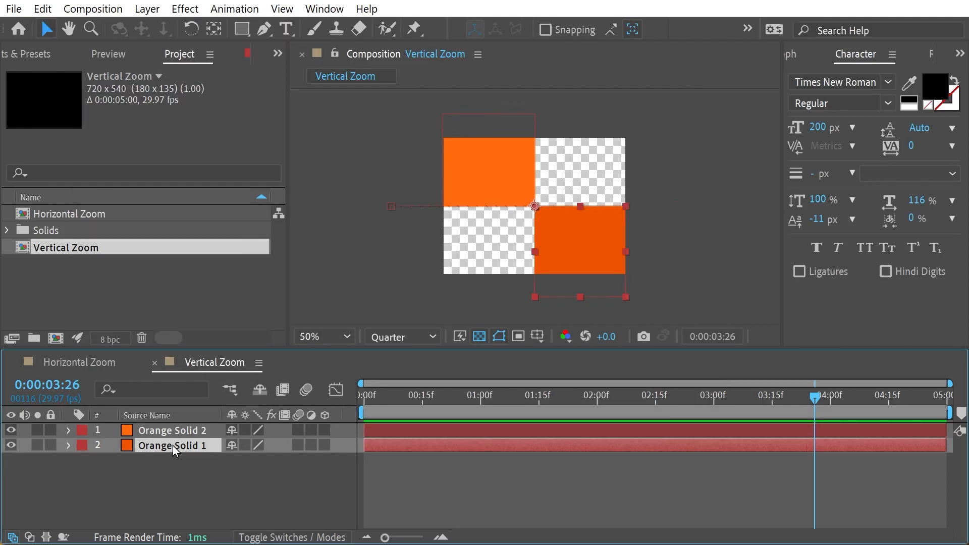
key("ctrl+shift+y")
left_click(483, 359)
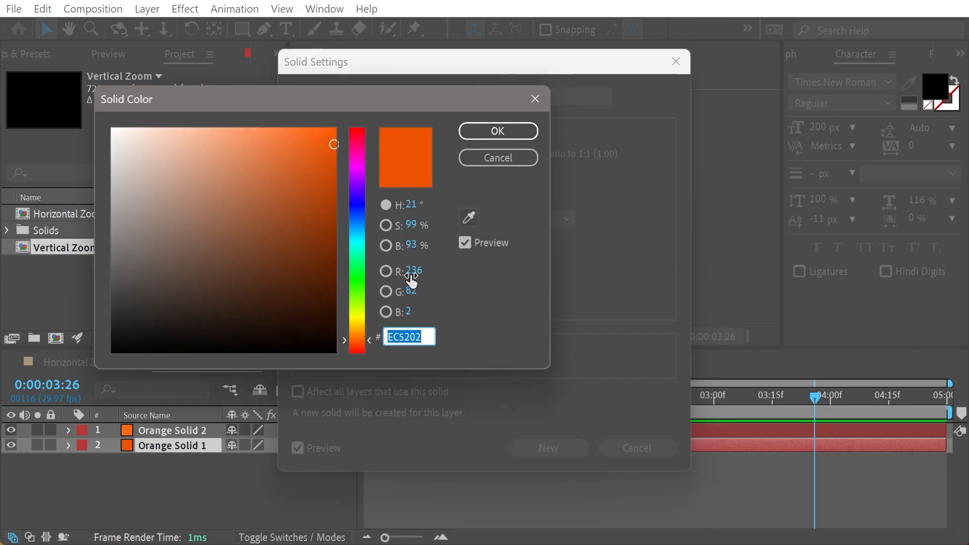
left_click(427, 270)
type("255")
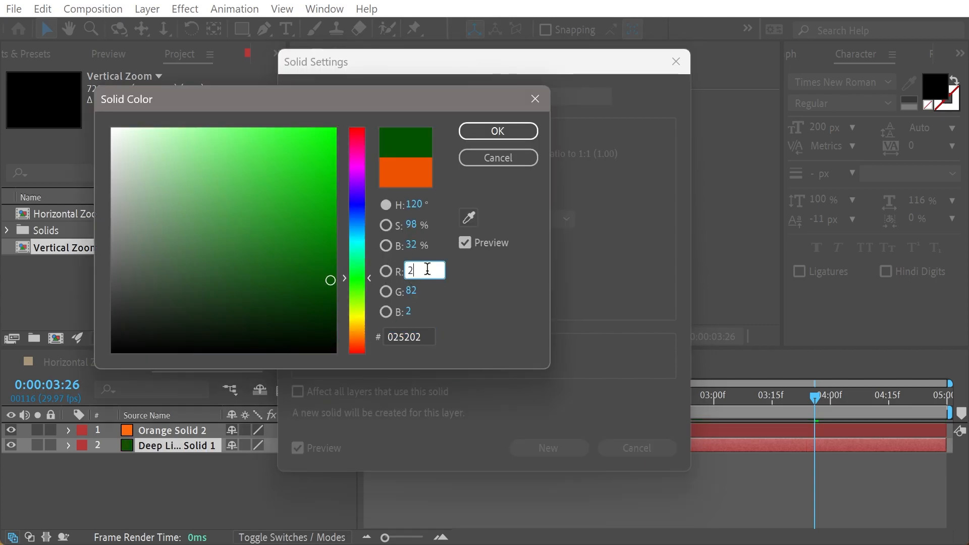
key("Tab")
type("107")
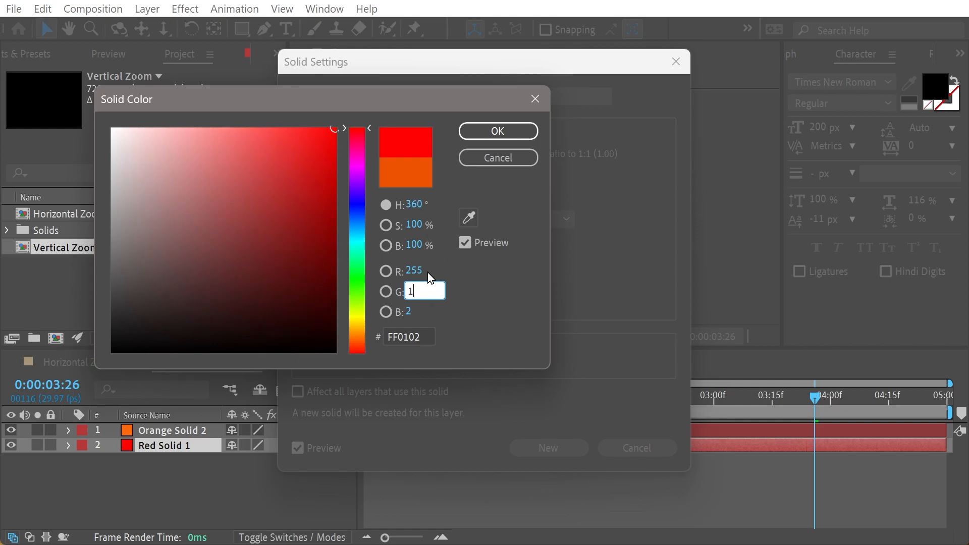
key("Tab")
type("15")
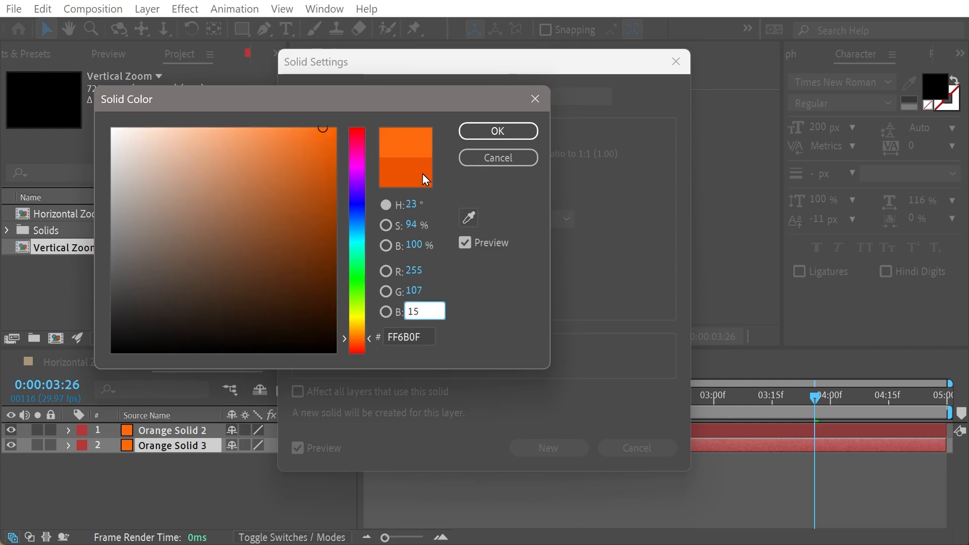
left_click(484, 144)
left_click(525, 132)
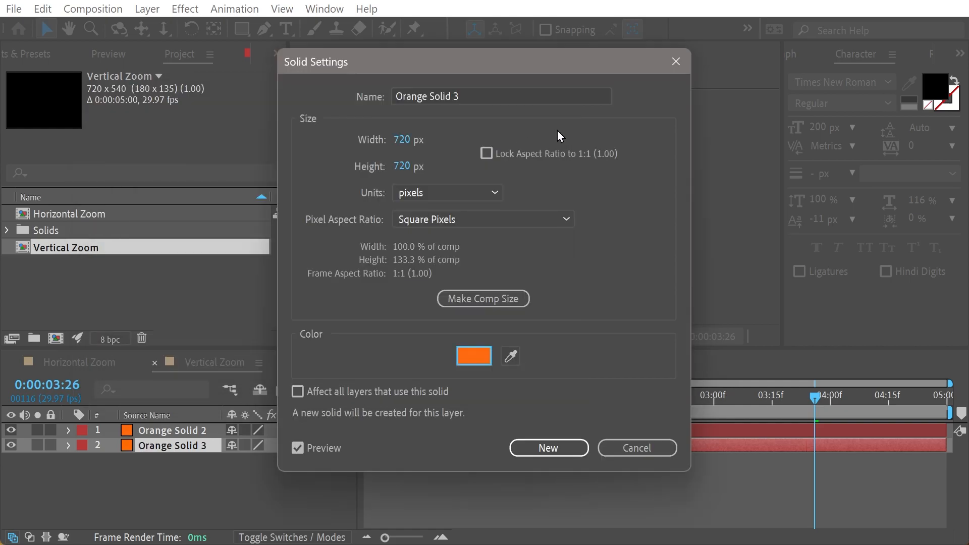
key("Return")
In Vertical Zoom, reveal the anchor points of both solids and set layer 1's vertical anchor value to 0.
left_click(67, 368)
left_click(203, 365)
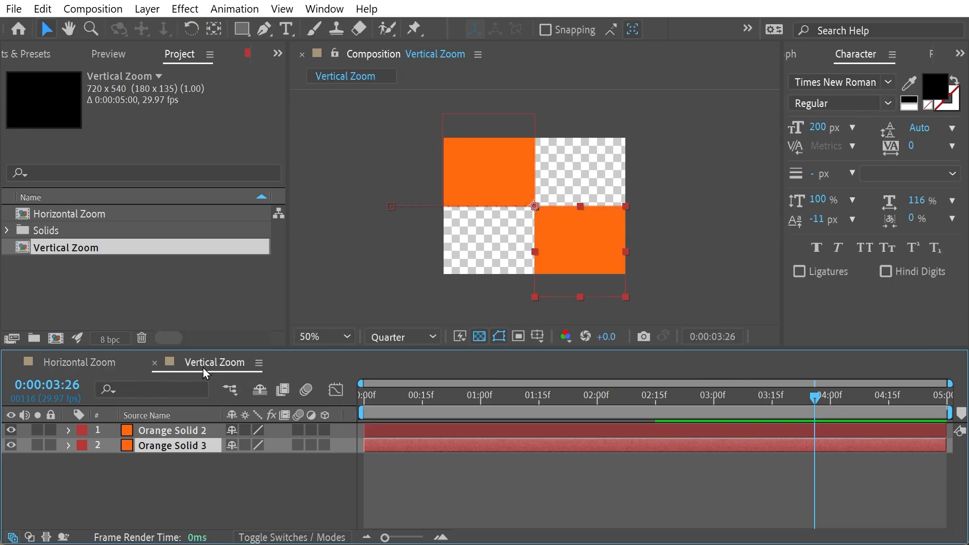
key("ctrl+a")
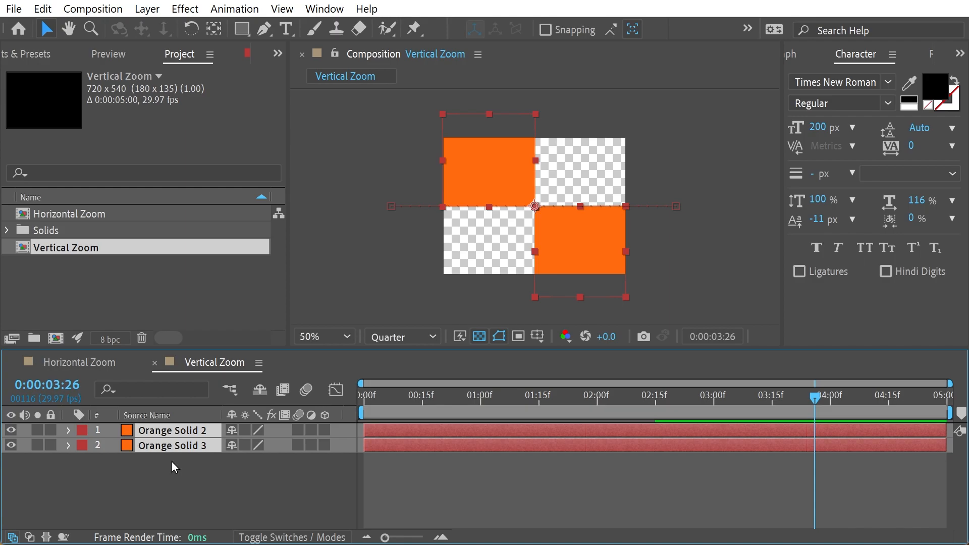
key("a")
left_click(266, 446)
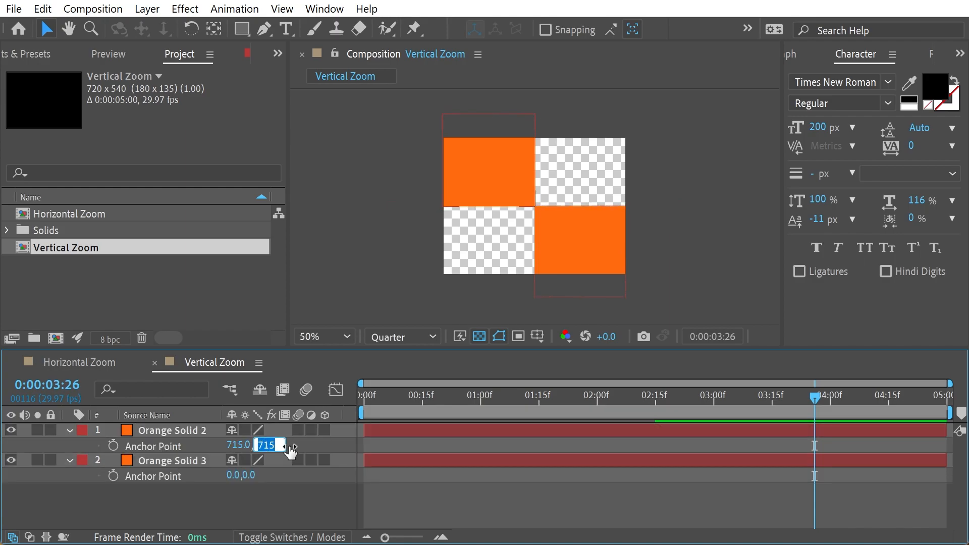
type("0")
key("Return")
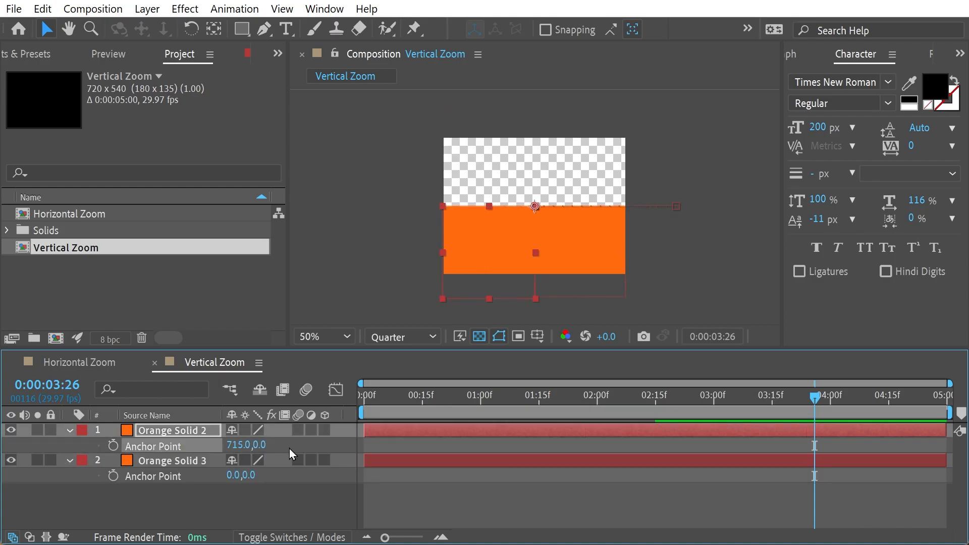
Set the vertical anchor point value of layer 2 to 715.
left_click(234, 475)
left_click(275, 478)
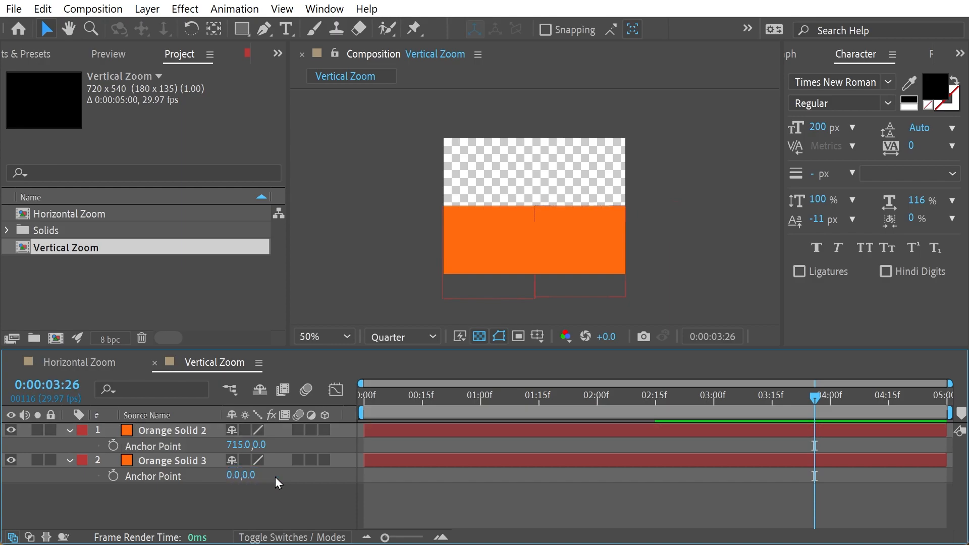
left_click(247, 476)
type("715")
key("Return")
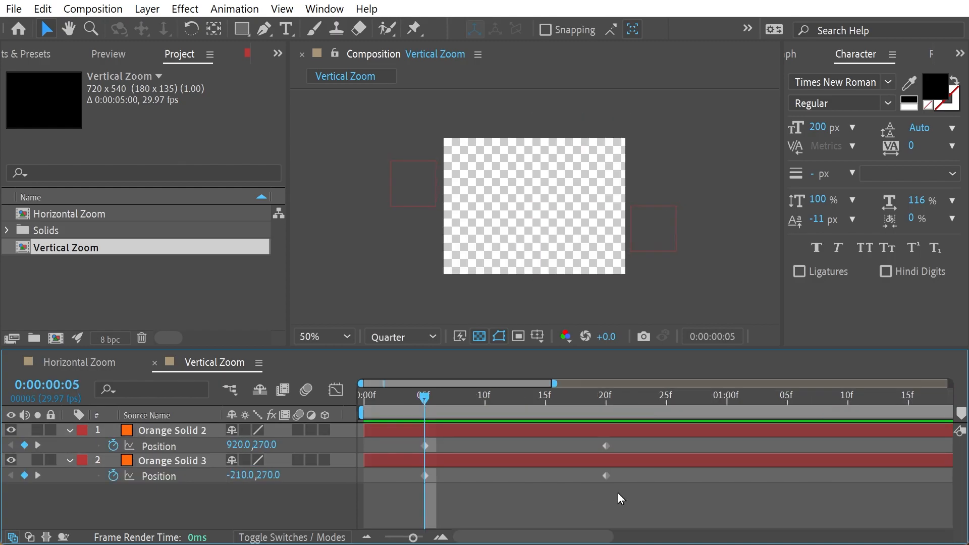
Shift the position keyframes of both solids earlier so the first pair sits at 0:00:00:00 and the second at 15 frames.
left_click_drag(634, 498, 364, 446)
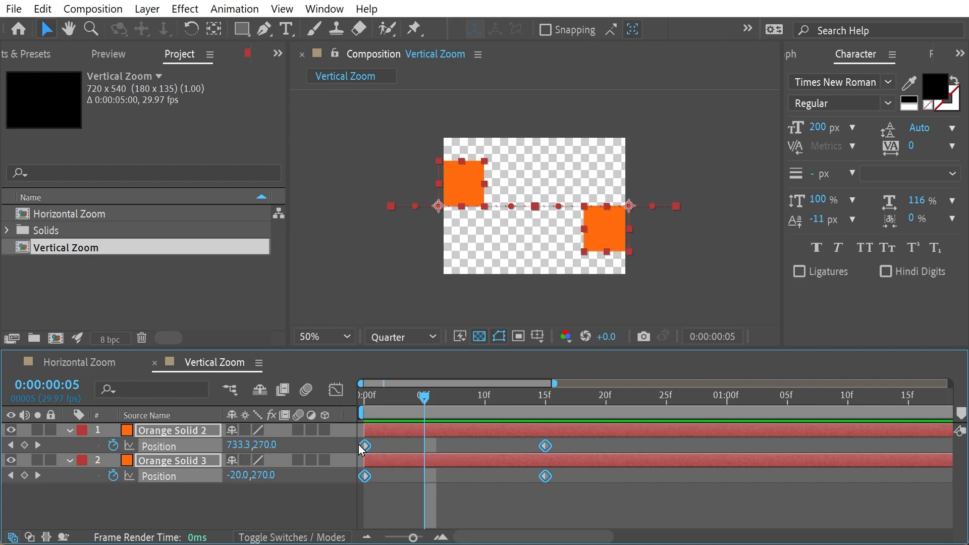
key("space")
key("Home")
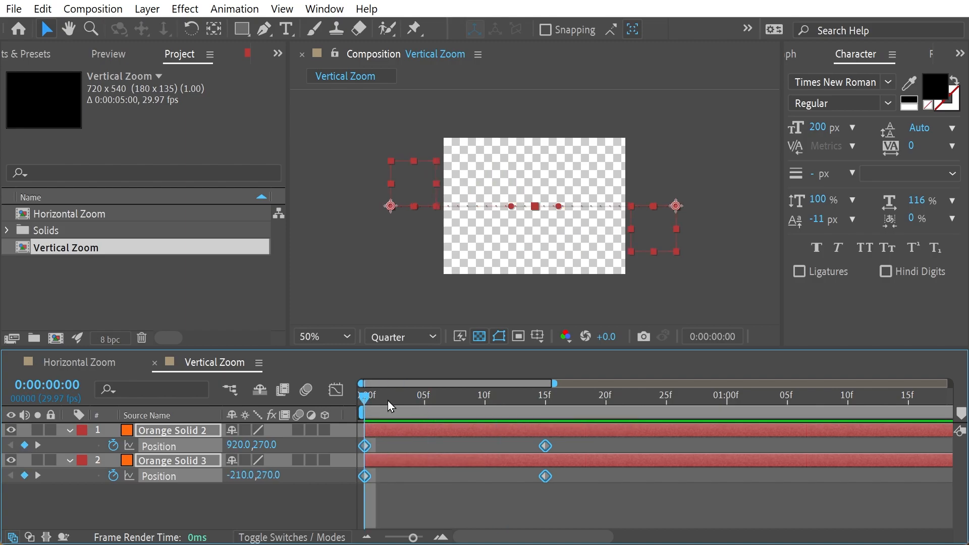
At 0:00:00:00, set layer 1's position to 360, -200 so it starts above the frame.
left_click(163, 498)
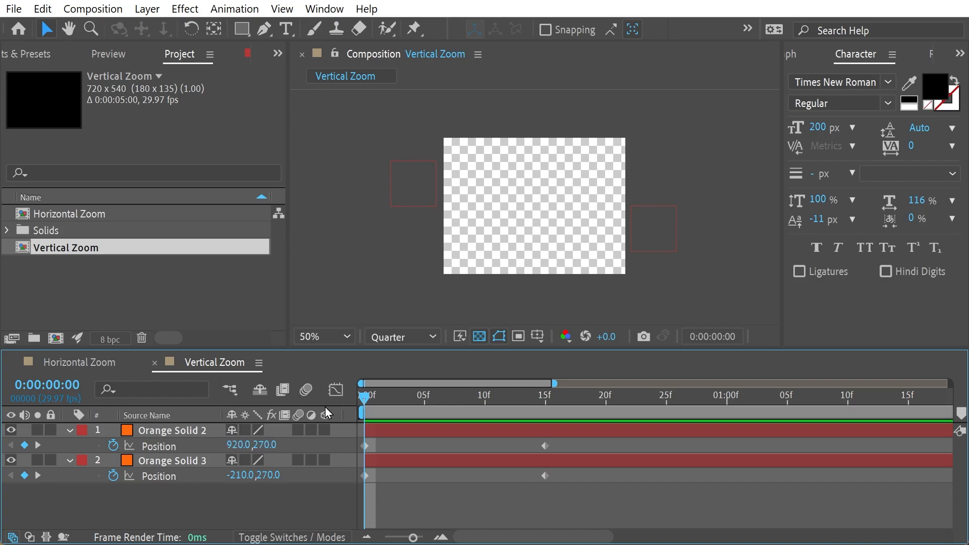
left_click(243, 444)
type("360")
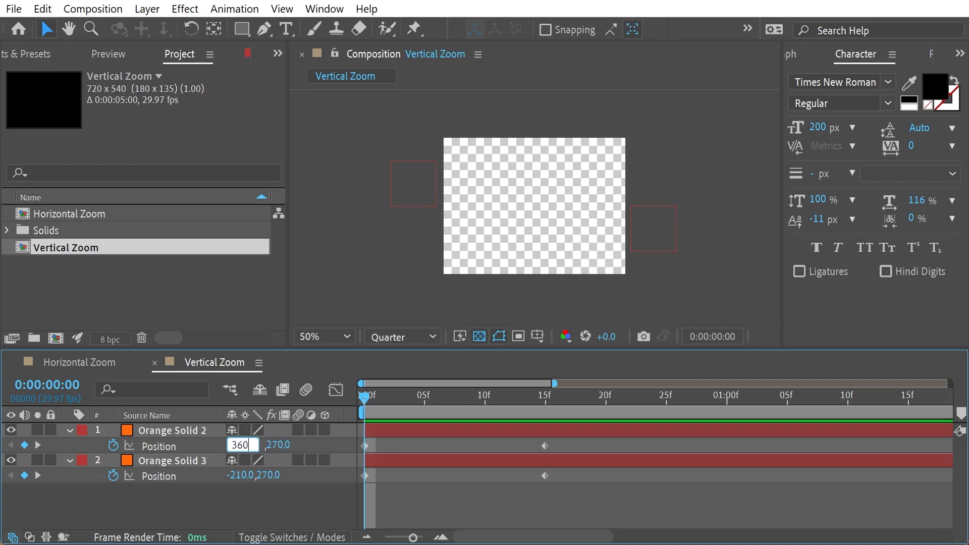
key("Tab")
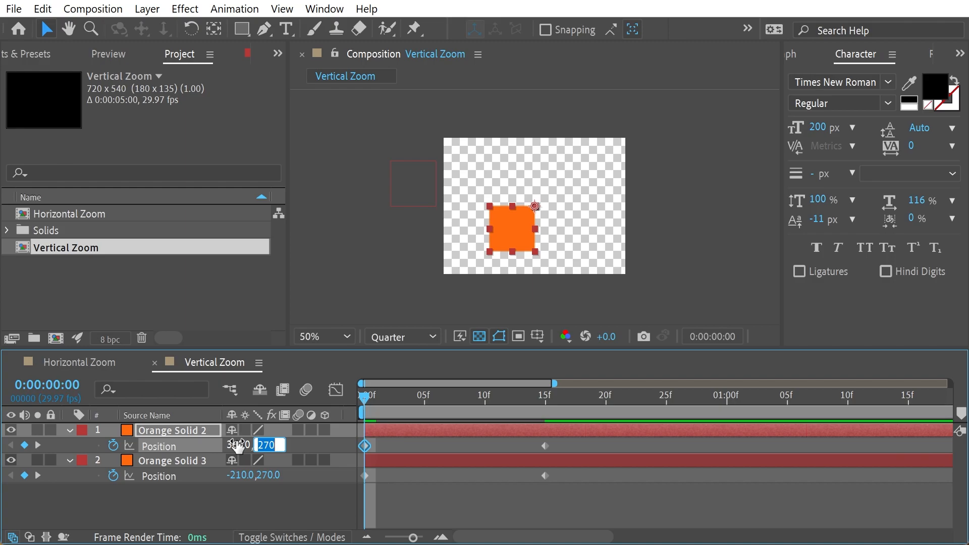
type("-200")
key("Tab")
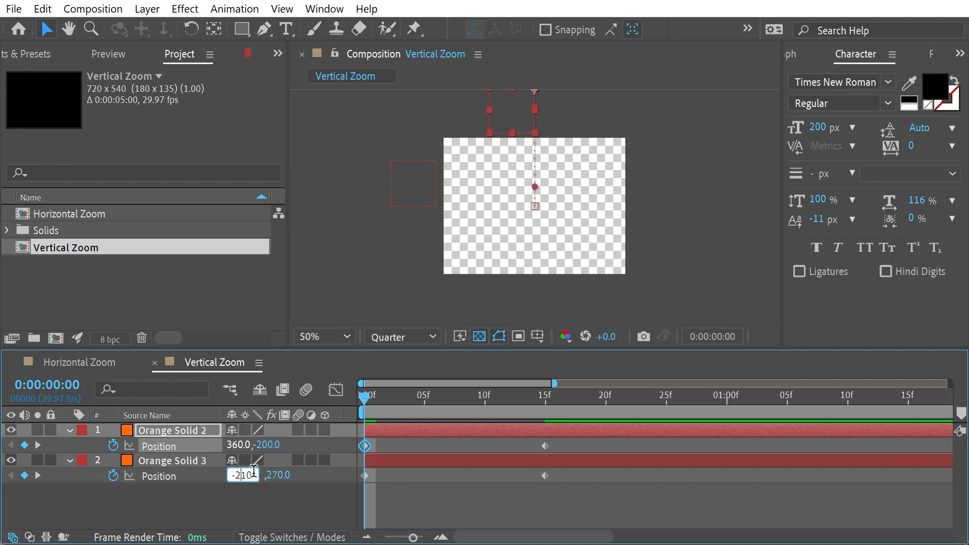
At 0:00:00:00, set layer 2's position to 360, 740 so it starts below the frame.
type("360")
key("Tab")
type("740")
left_click(197, 505)
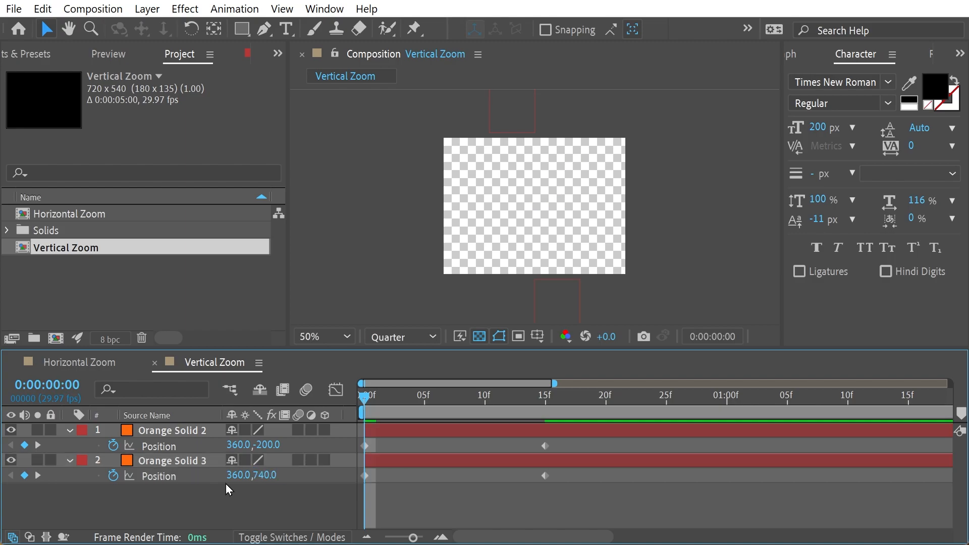
Preview the Vertical Zoom animation from the start and scrub through it to 0:00:01:29.
key("space")
left_click_drag(374, 397, 821, 397)
key("minus")
left_click_drag(376, 398, 715, 444)
Create a new project folder named Zooms.
right_click(127, 286)
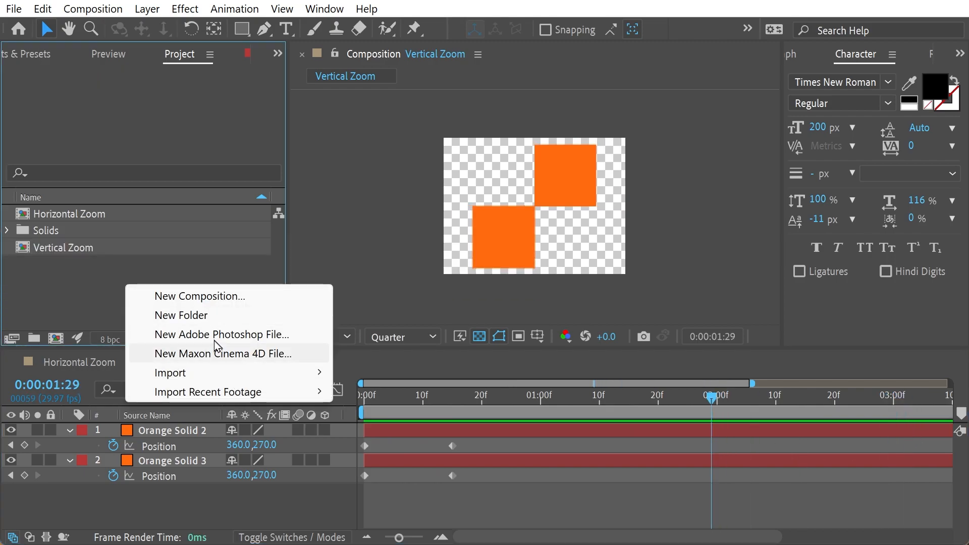
left_click(207, 316)
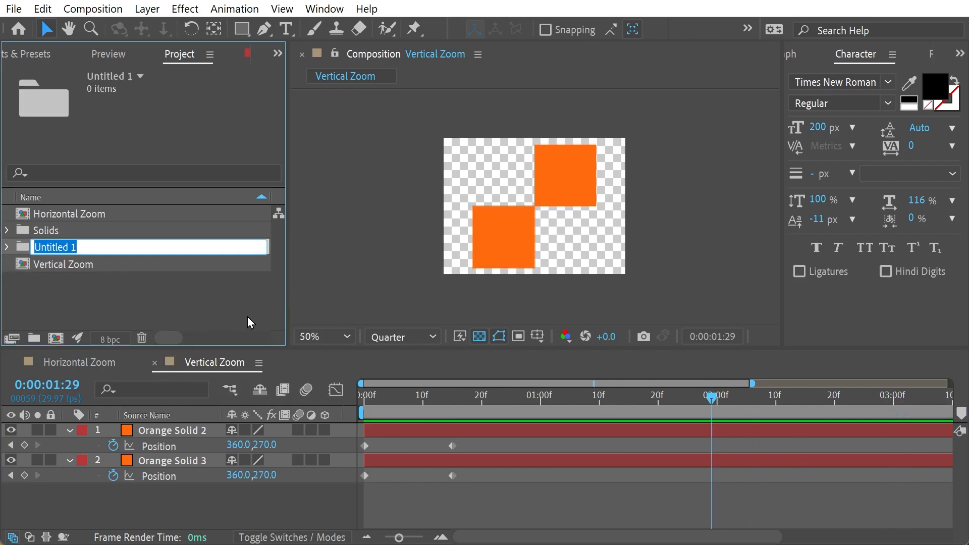
type("Zooms")
key("Return")
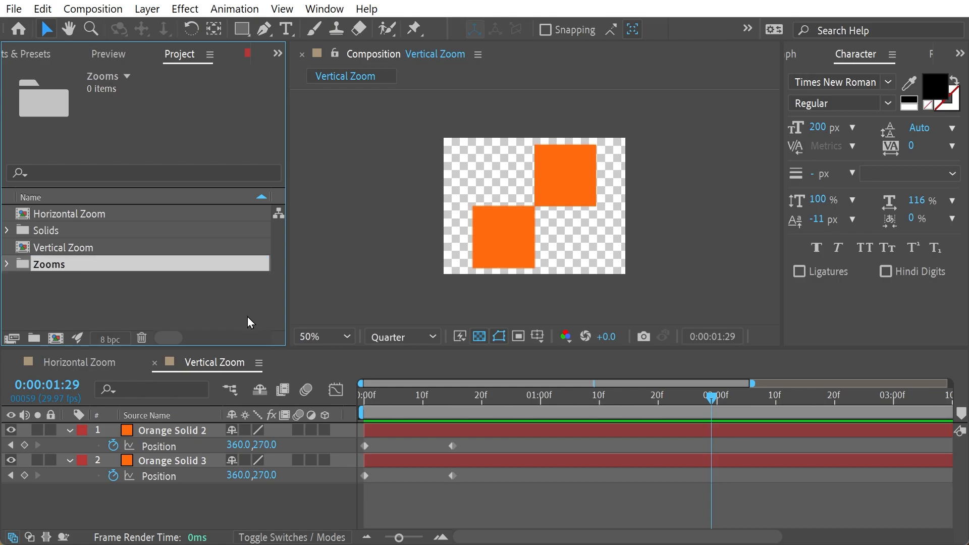
Move the Horizontal Zoom and Vertical Zoom compositions into the Zooms folder and expand the folder to check its contents.
left_click(90, 248)
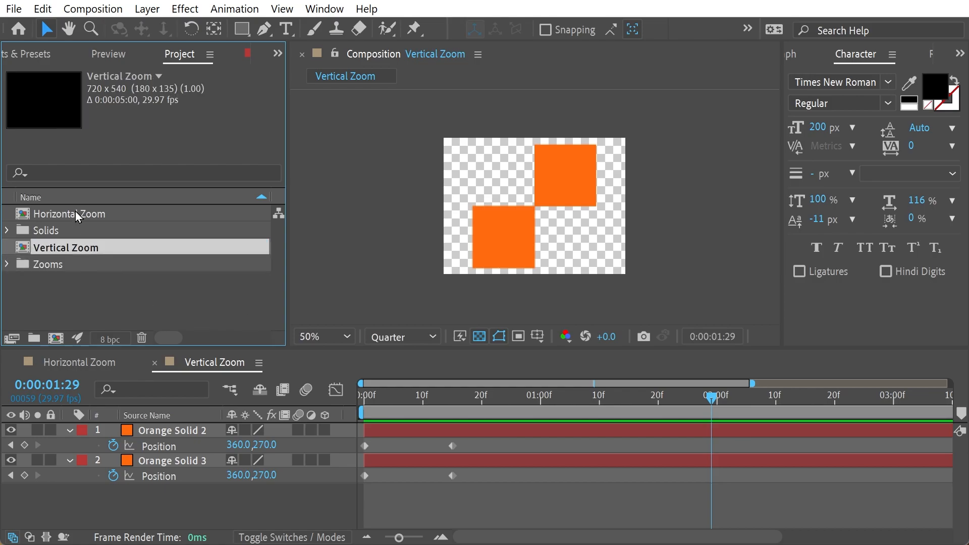
left_click(76, 213, "ctrl")
left_click_drag(57, 251, 53, 269)
left_click(105, 287)
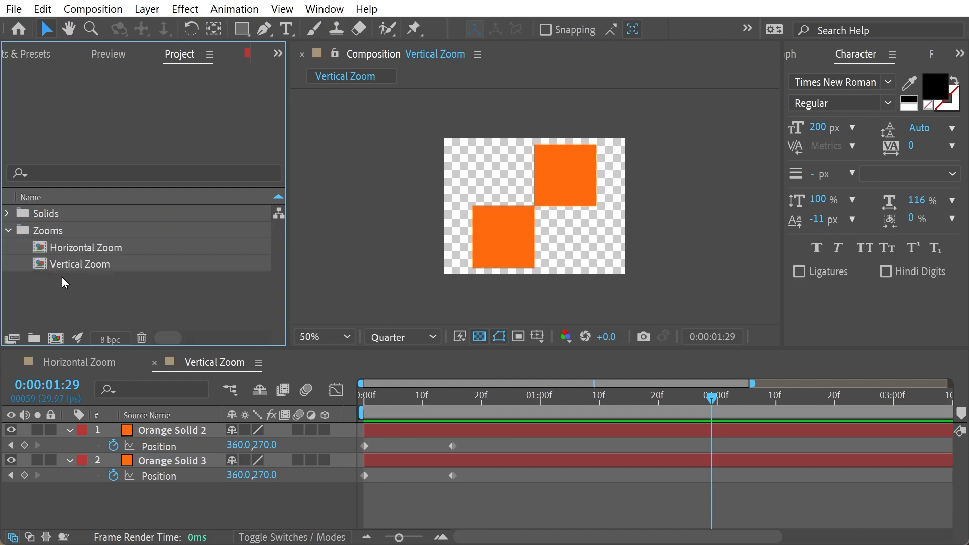
left_click(8, 230)
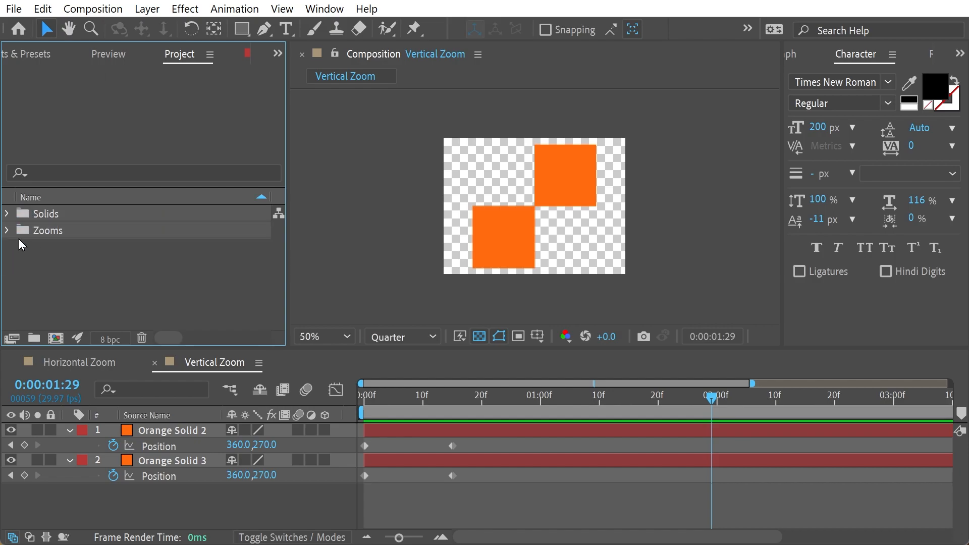
left_click(38, 232)
left_click(7, 234)
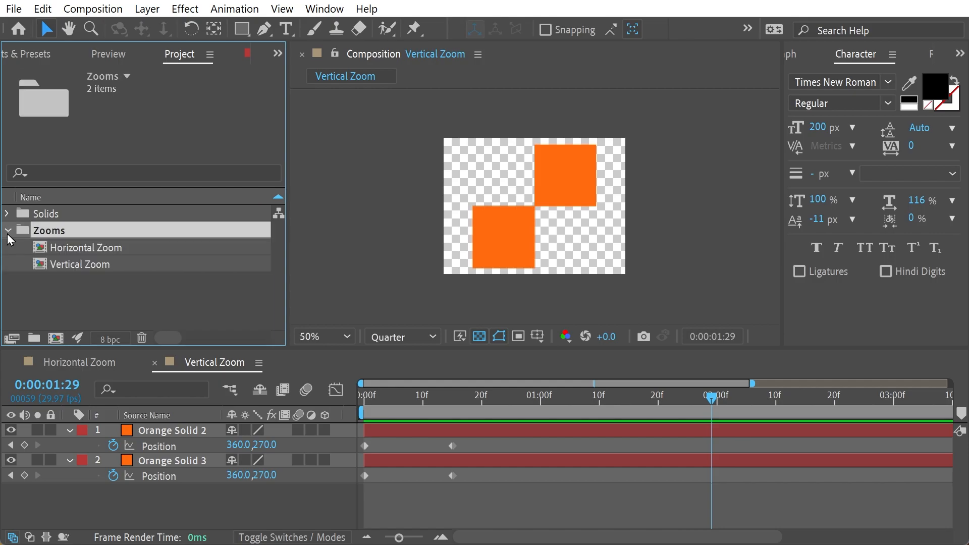
Create a single composition from Horizontal Zoom and Vertical Zoom, using Horizontal Zoom's dimensions, and preview the combined animation.
left_click_drag(102, 310, 60, 343)
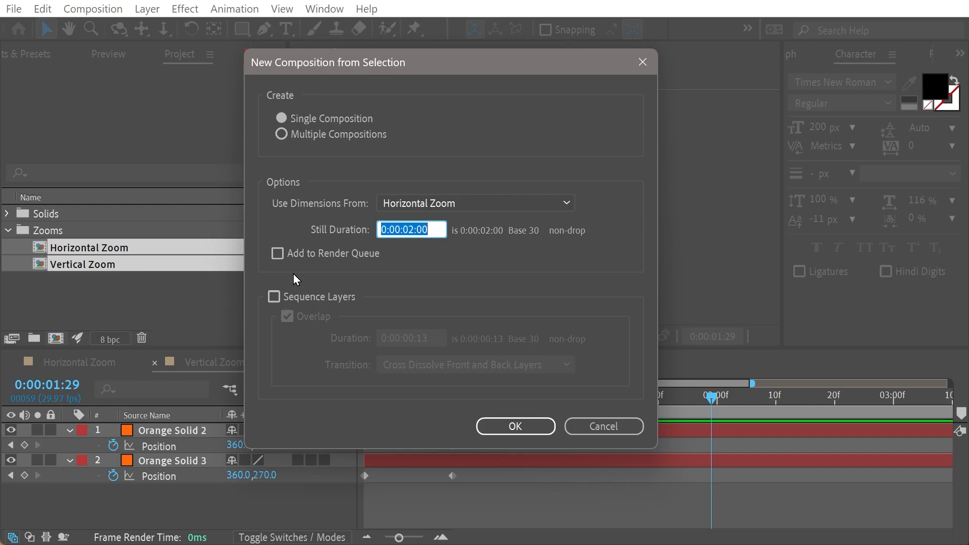
left_click(498, 421)
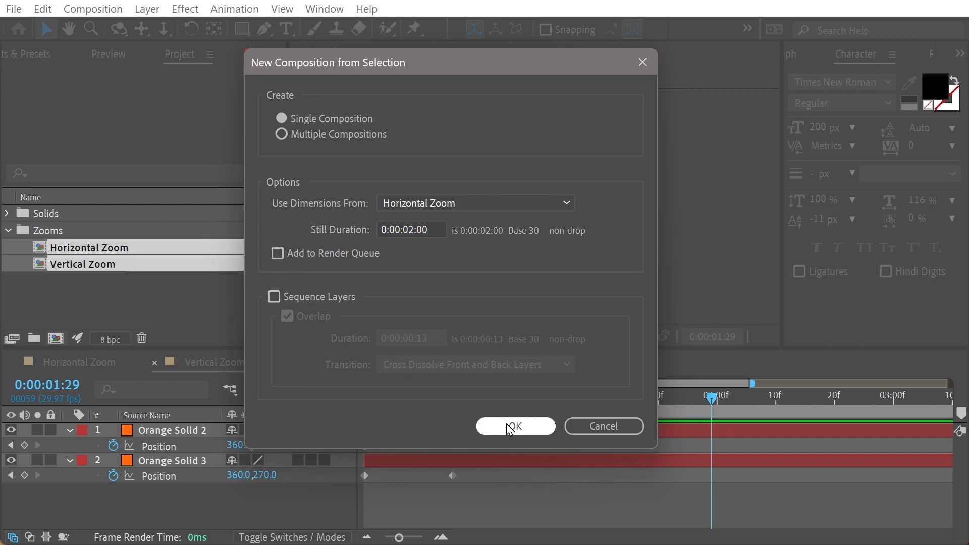
key("space")
key("space")
key("space")
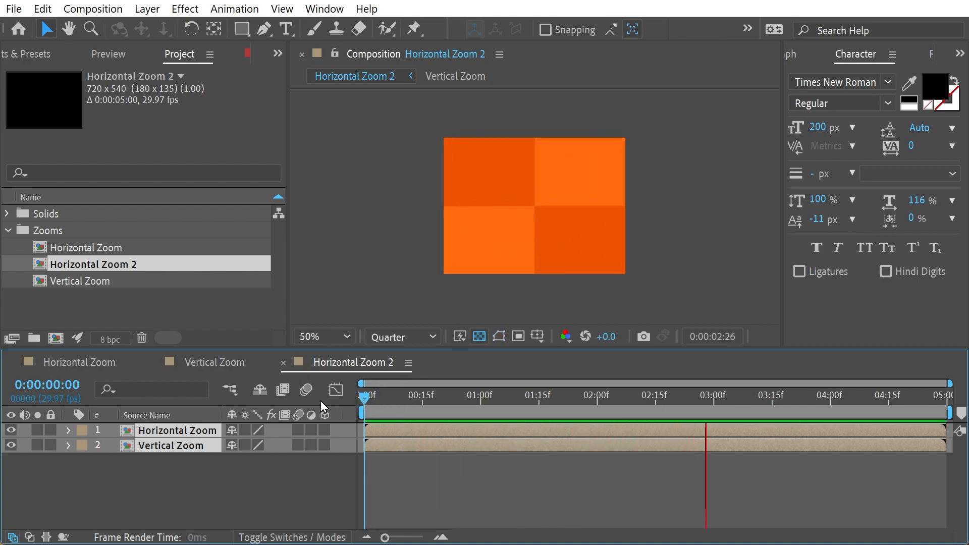
scroll(449, 296, "up", 2)
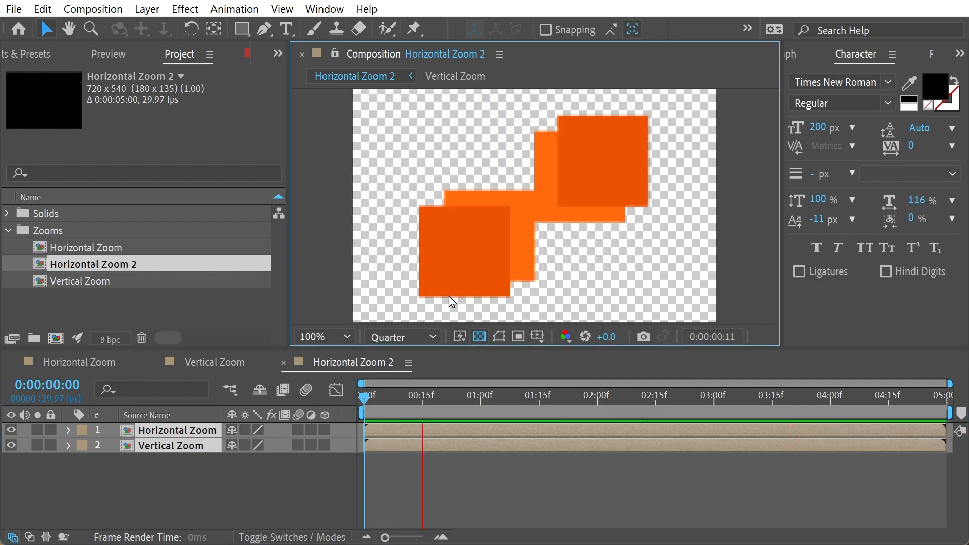